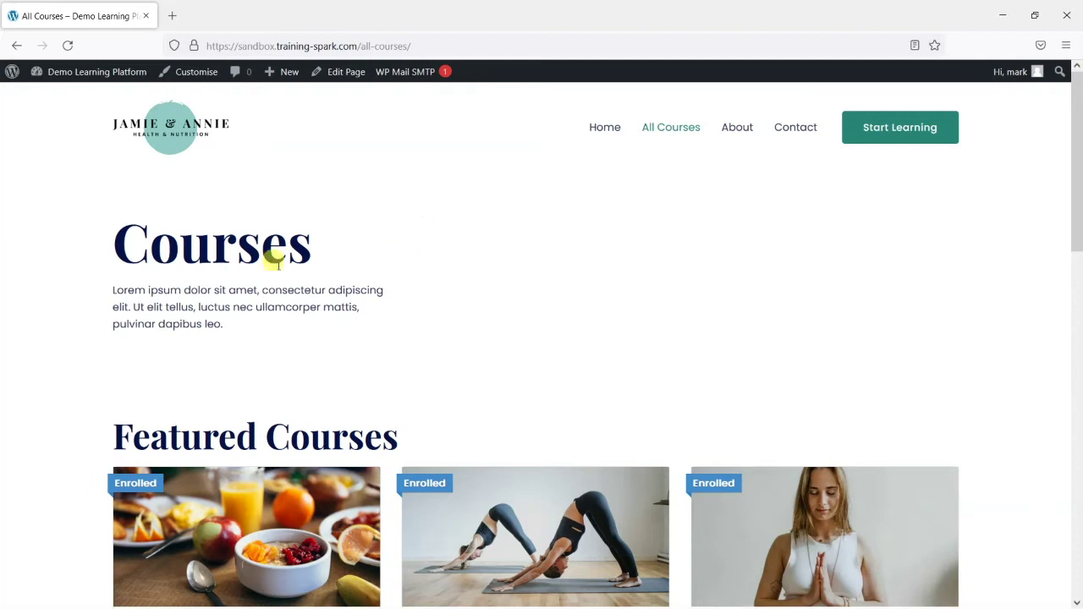
From All Courses, open Healthy Eating for Healthy Life and launch Edit Course from the admin bar
scroll(386, 274, "down", 2)
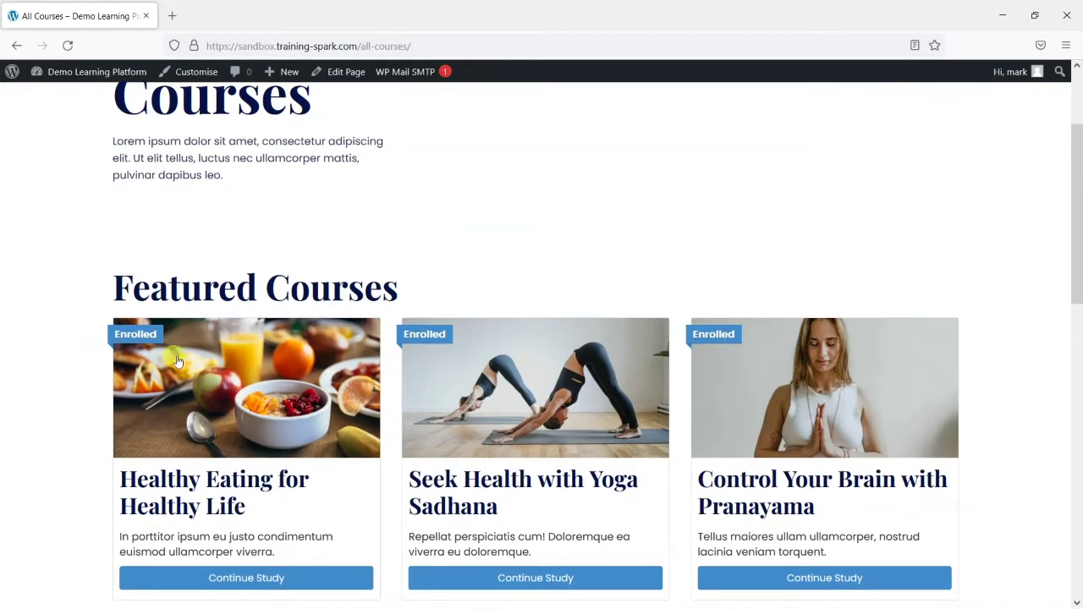
scroll(173, 358, "down", 2)
left_click(252, 432)
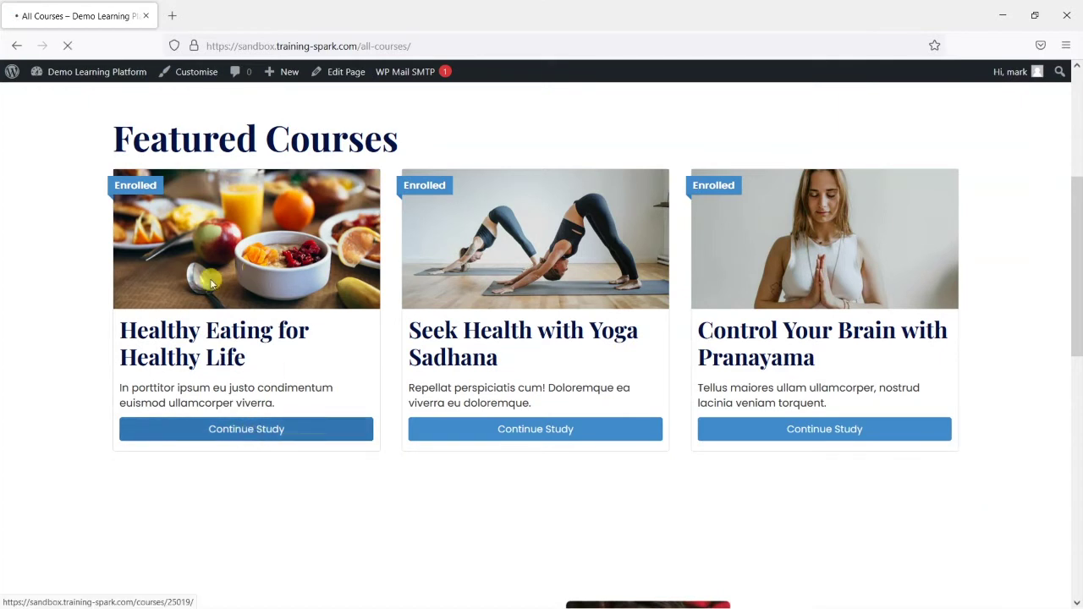
scroll(567, 336, "down", 5)
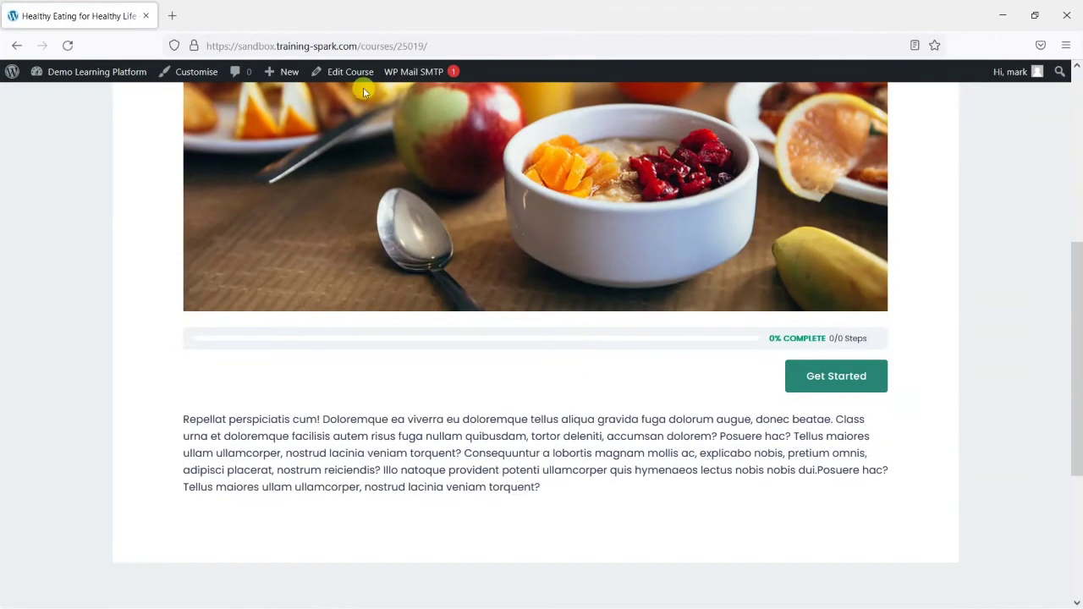
left_click(343, 71)
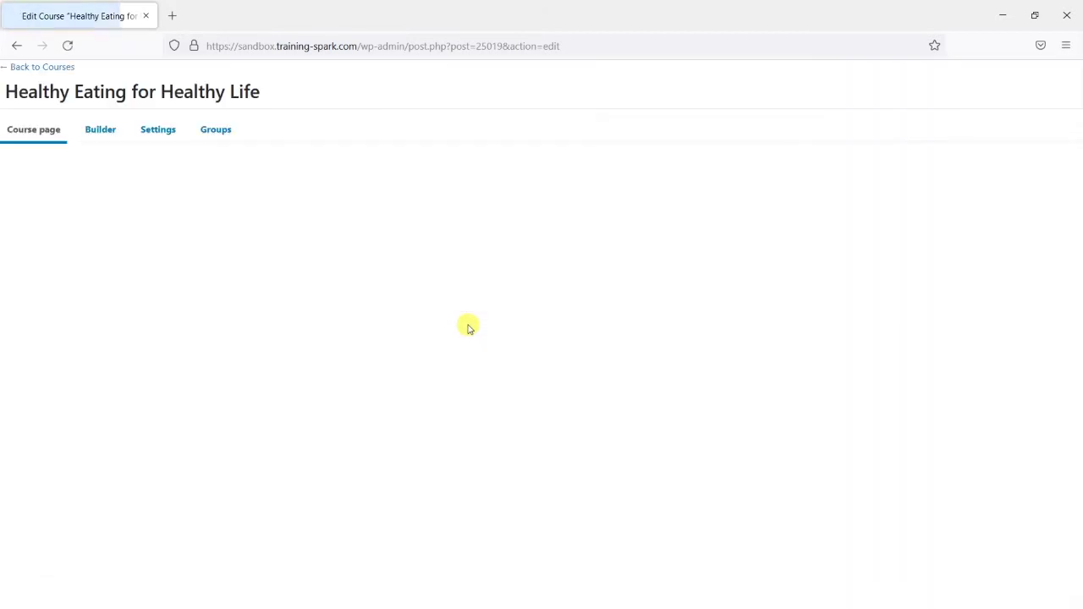
Insert a File block in a new line below the course description paragraph
scroll(465, 356, "down", 2)
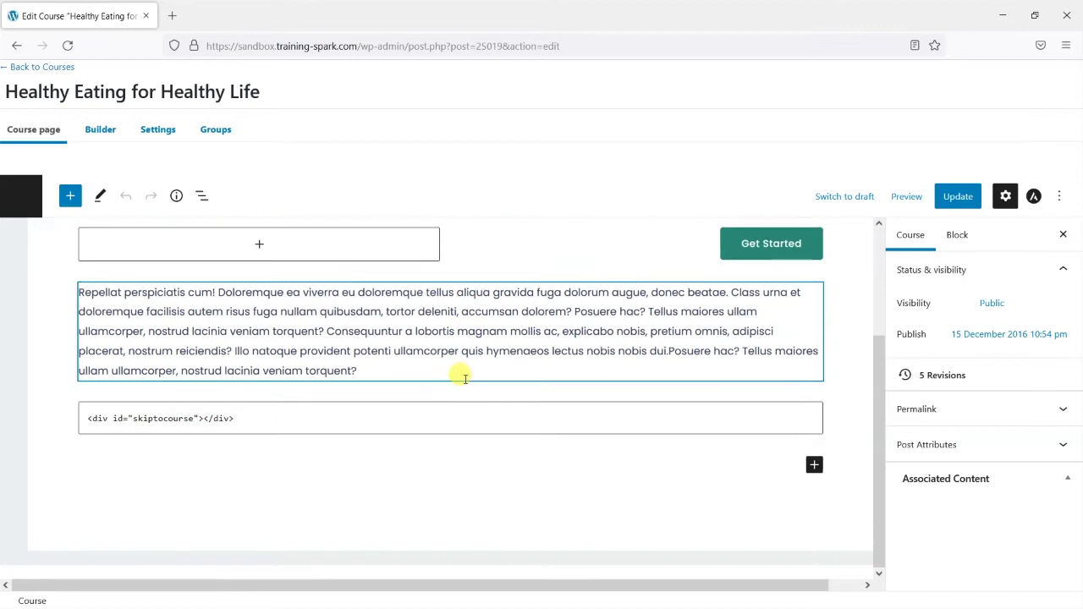
left_click(385, 371)
key("Return")
key("Return")
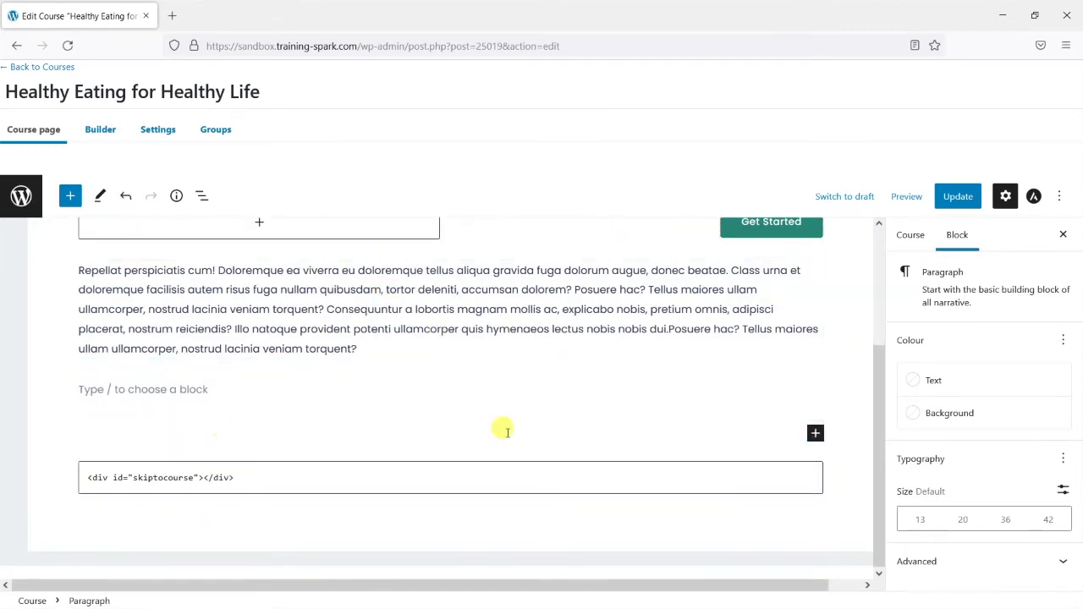
left_click(815, 434)
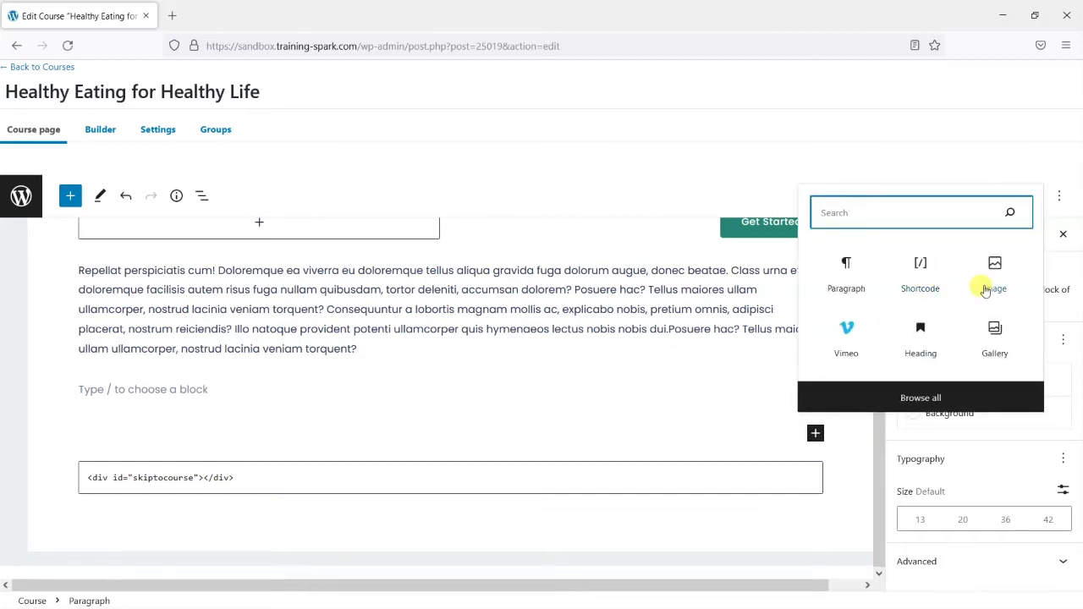
type("fil")
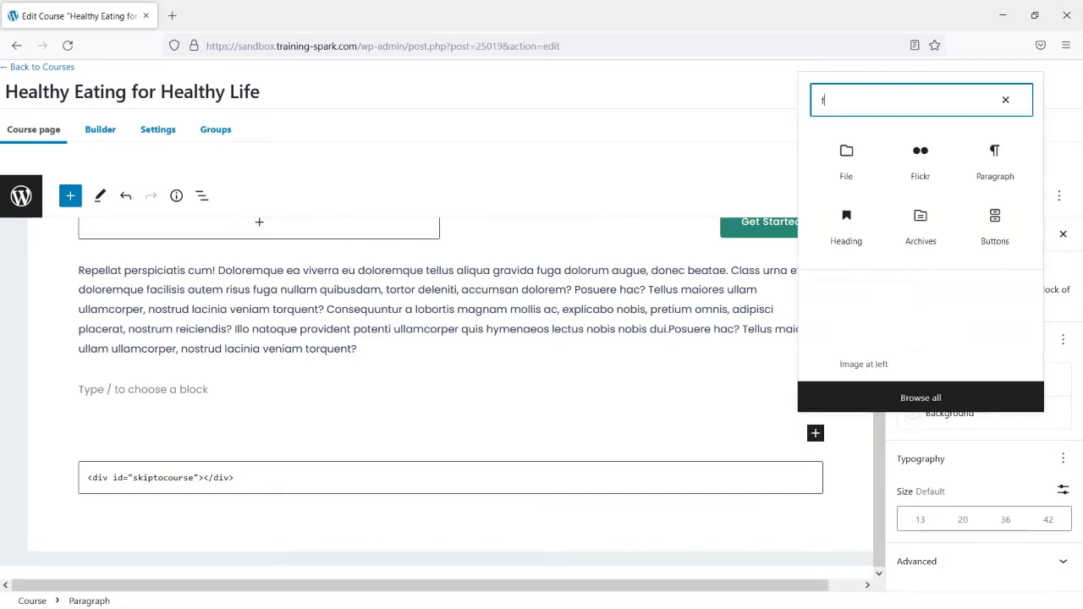
left_click(845, 250)
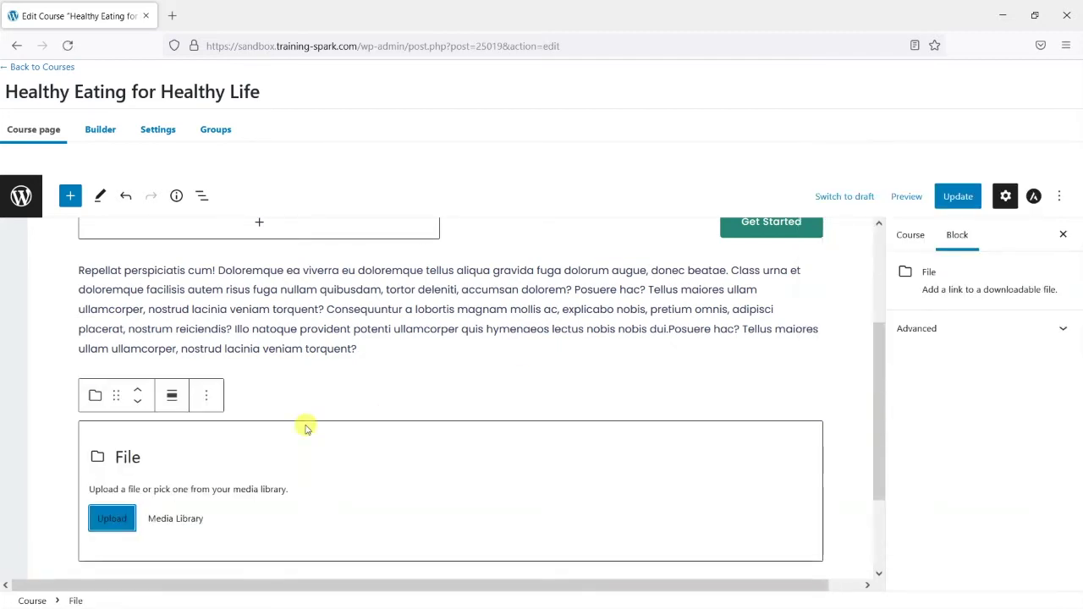
Upload Example Document.pdf from the desktop into the File block
left_click(109, 519)
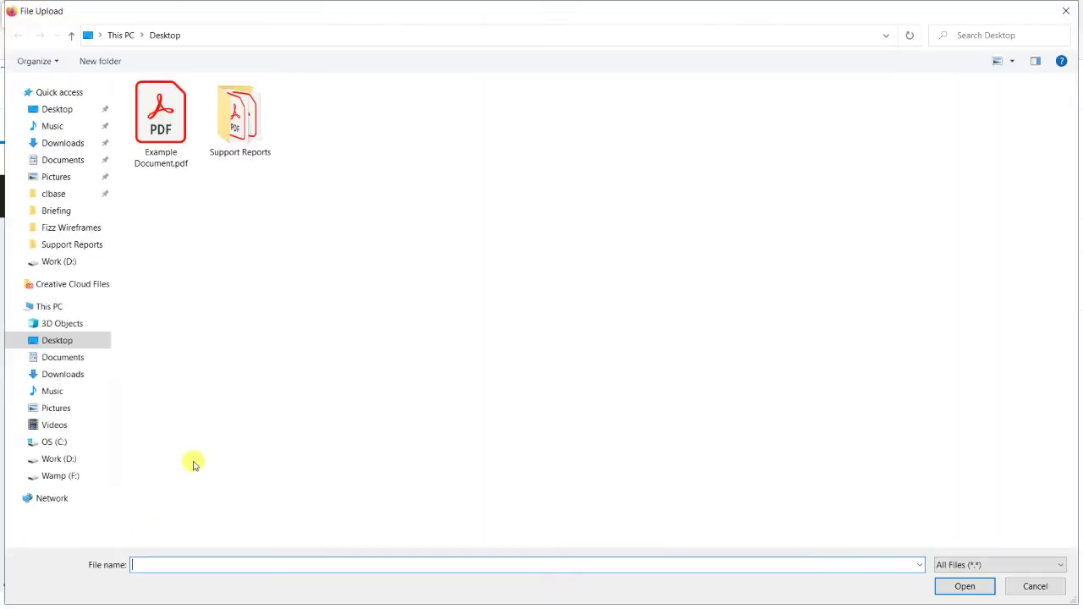
left_click(158, 119)
double_click(158, 118)
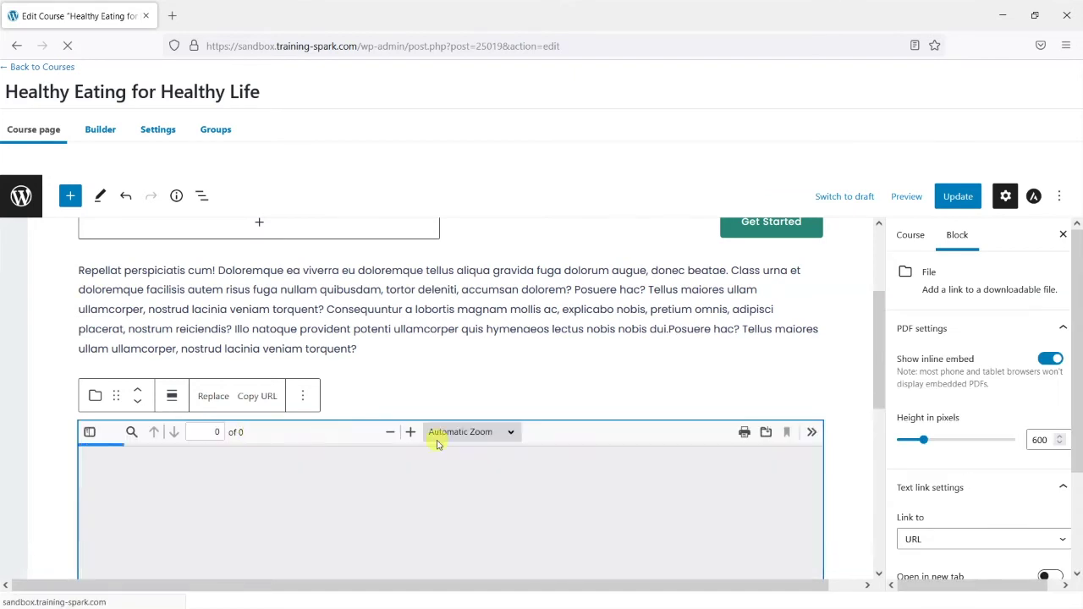
scroll(586, 389, "down", 3)
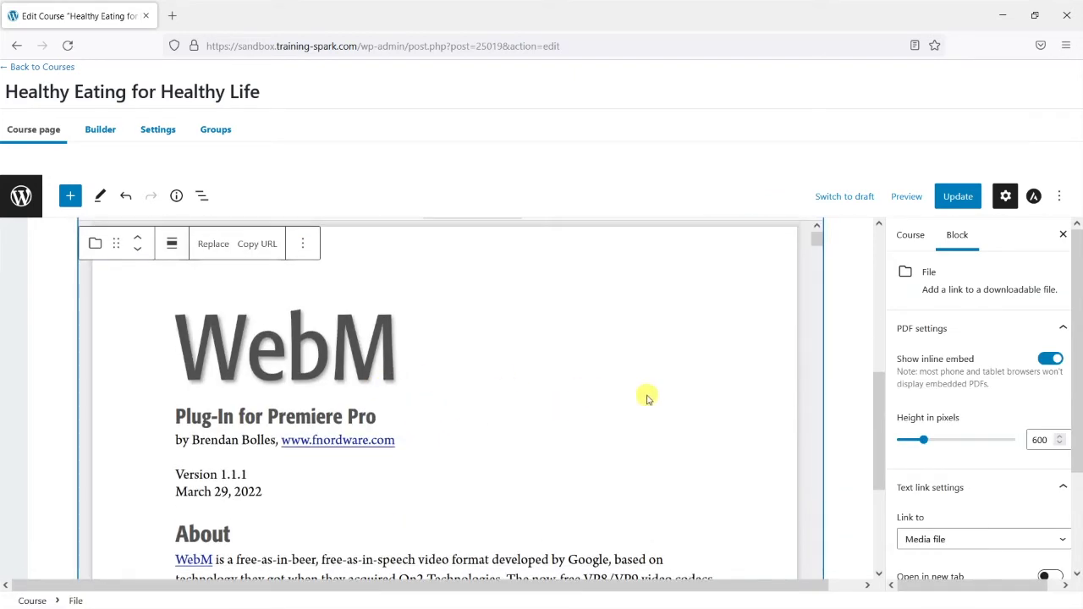
scroll(949, 507, "down", 2)
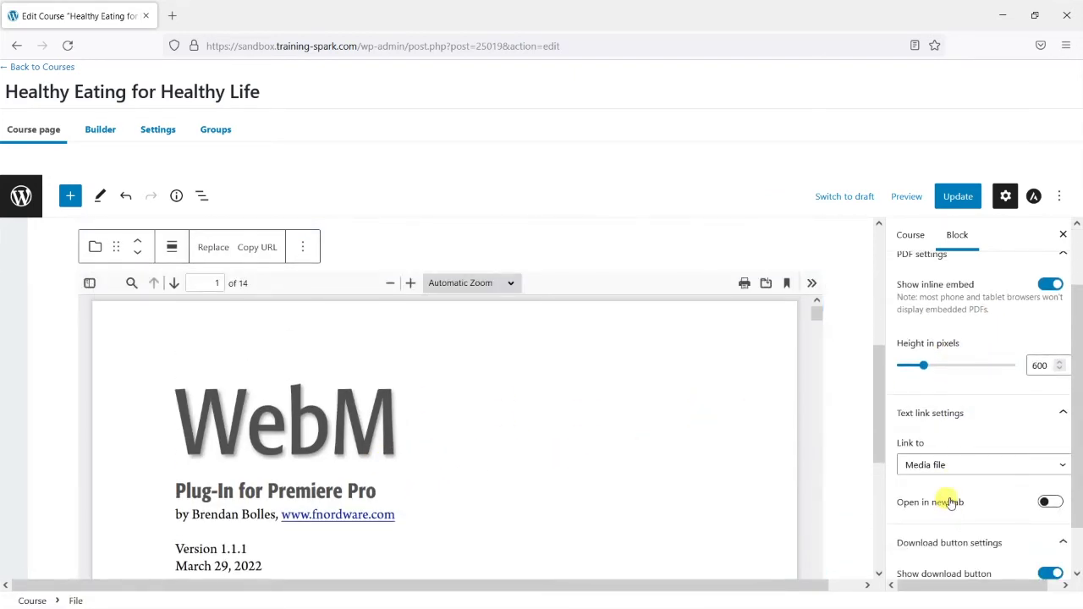
scroll(951, 473, "up", 2)
Turn off Show inline embed, update the course, and view it
left_click(1049, 359)
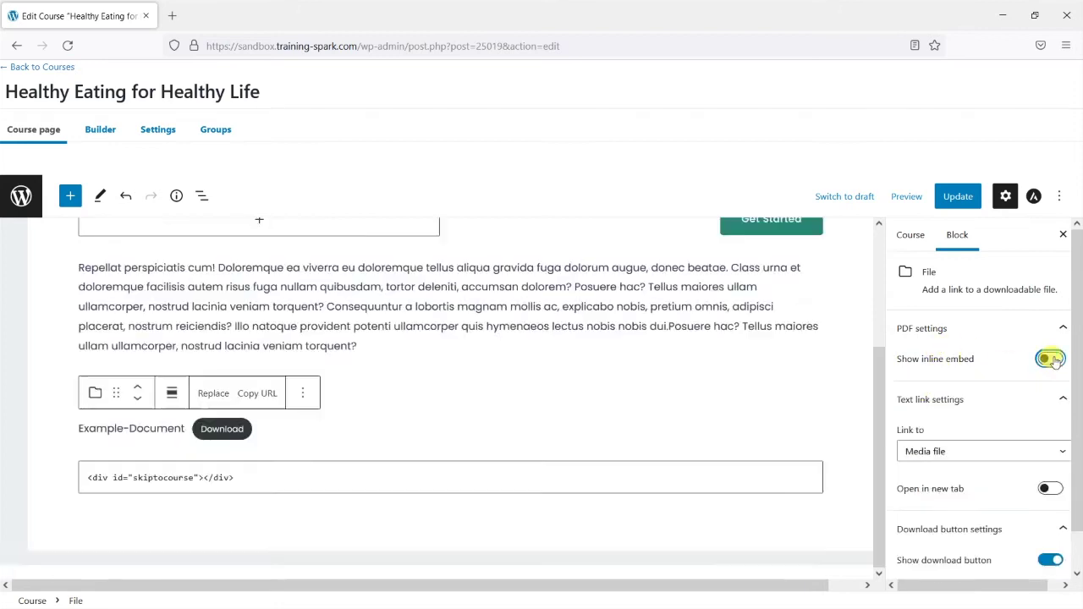
left_click(958, 195)
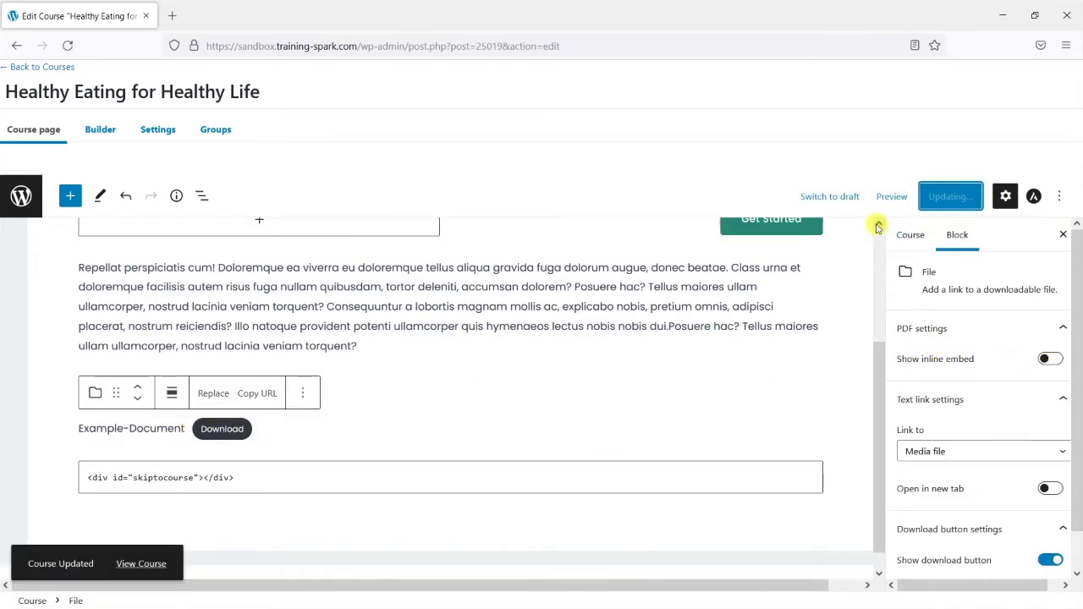
left_click(134, 565)
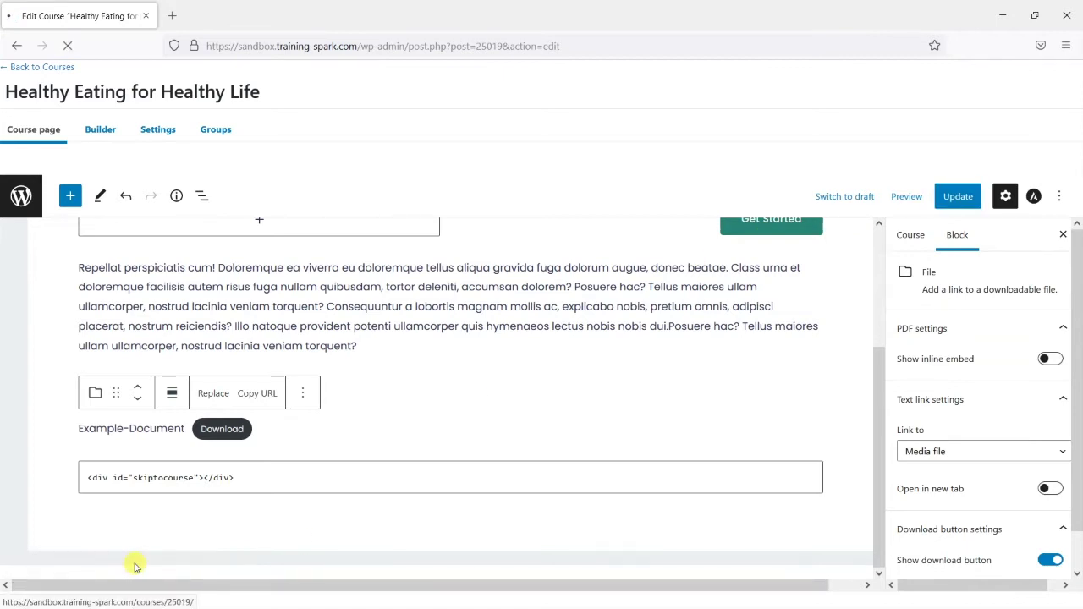
Download Example-Document from the live course page, then close the opened PDF tab
scroll(445, 530, "down", 6)
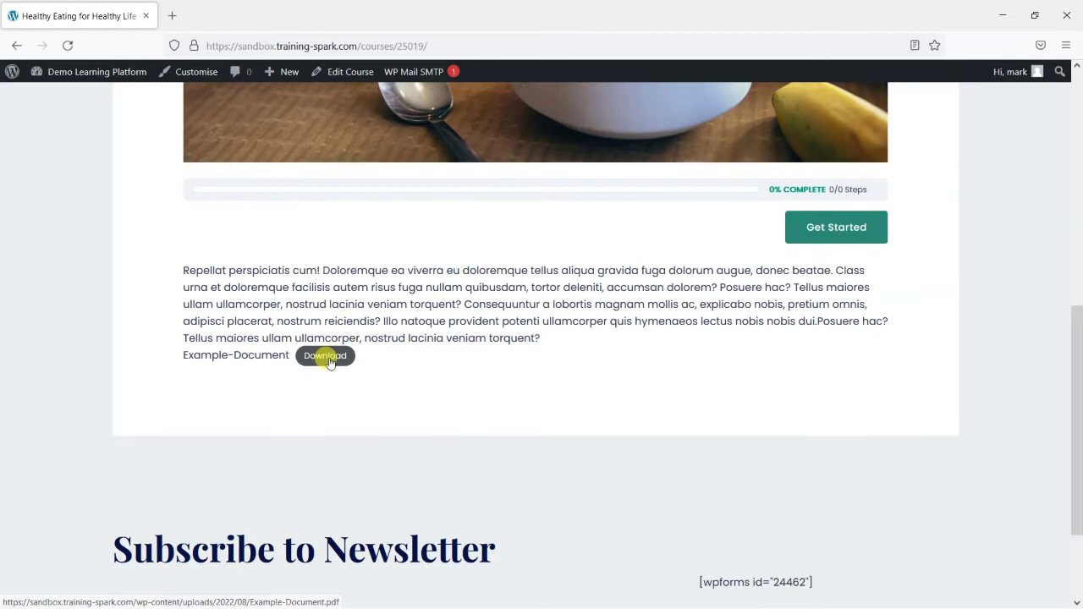
left_click(326, 356)
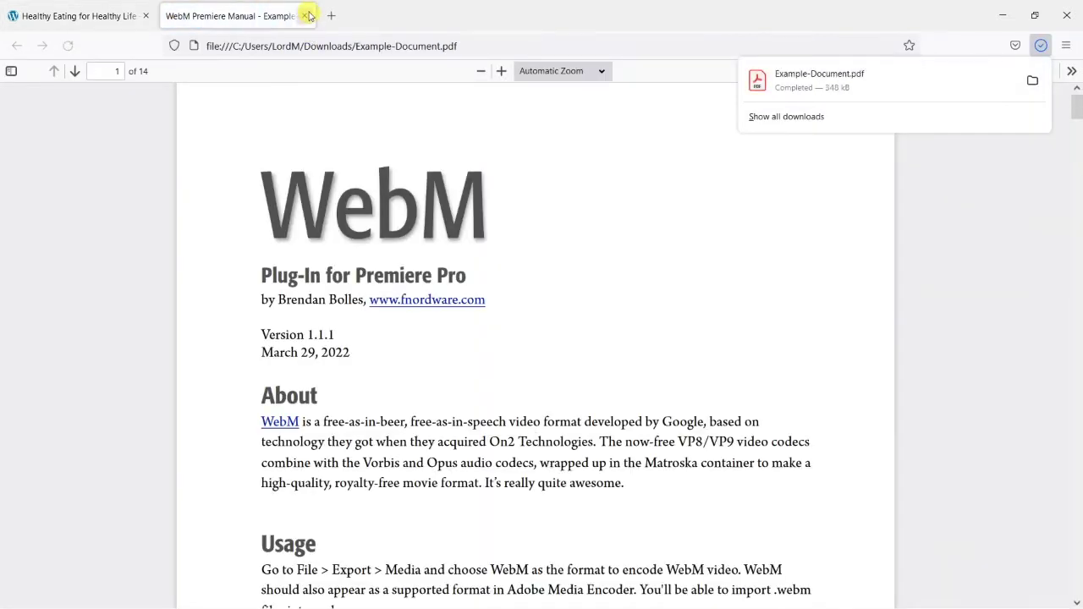
left_click(306, 16)
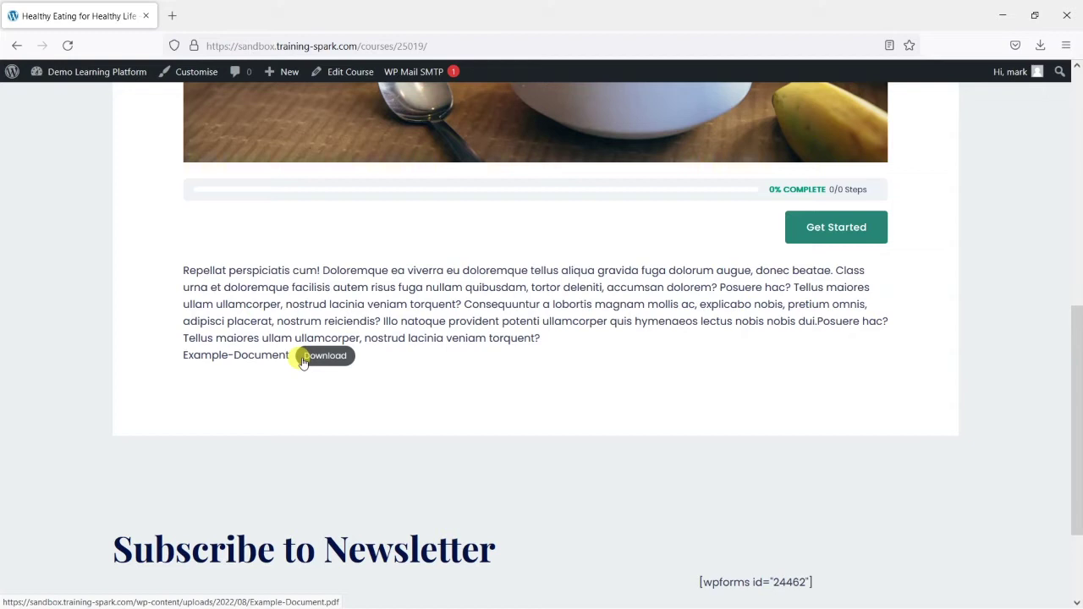
Copy the Download button's link address and log out of the site
right_click(303, 361)
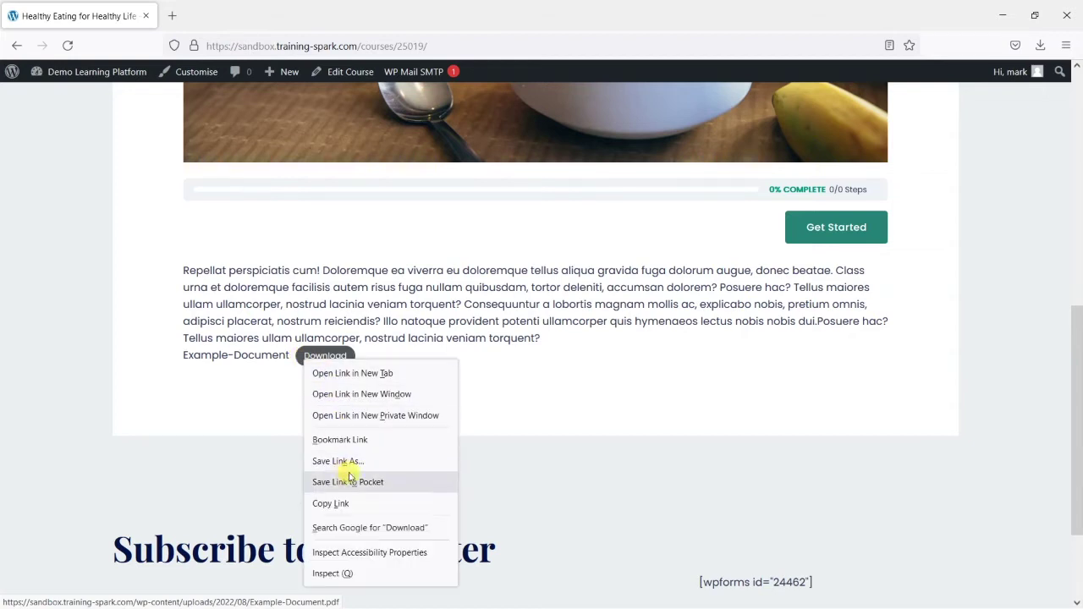
left_click(341, 505)
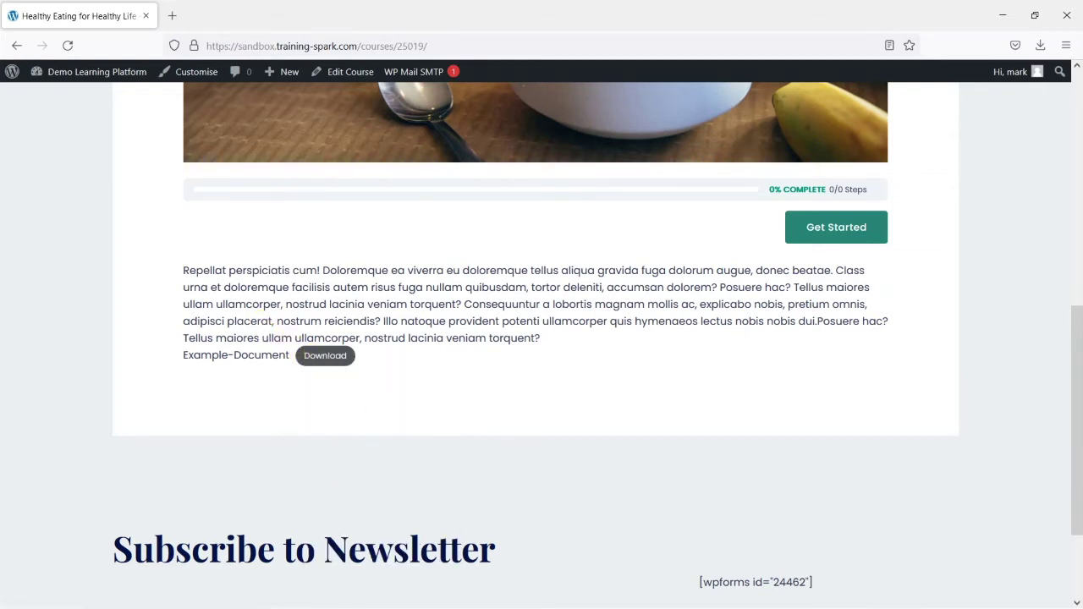
mouse_move(1013, 85)
left_click(960, 142)
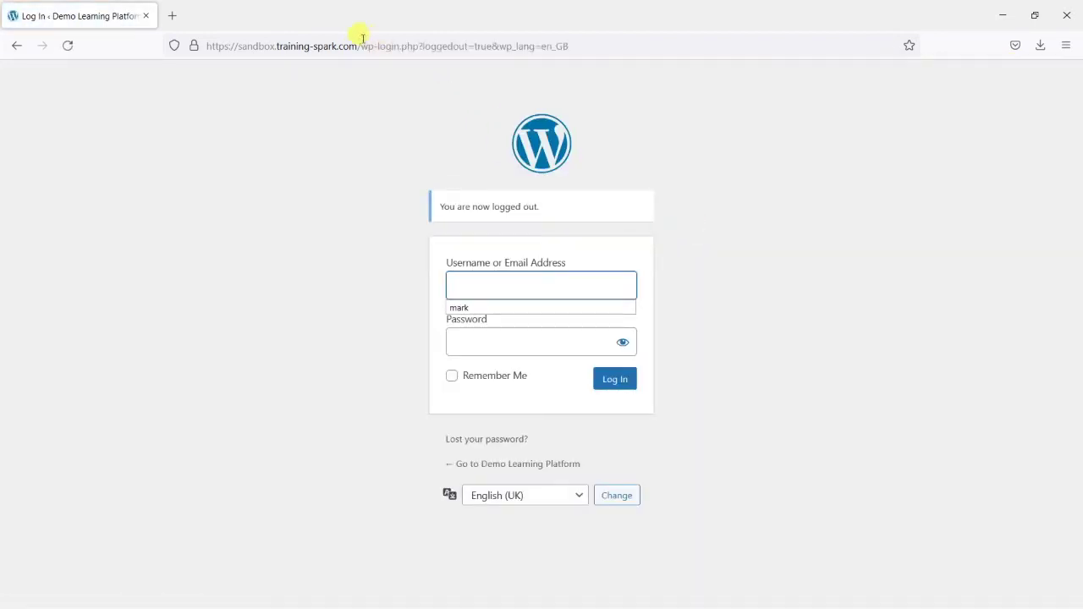
Load the site root, then open the copied PDF link directly while logged out
left_click_drag(362, 37, 660, 41)
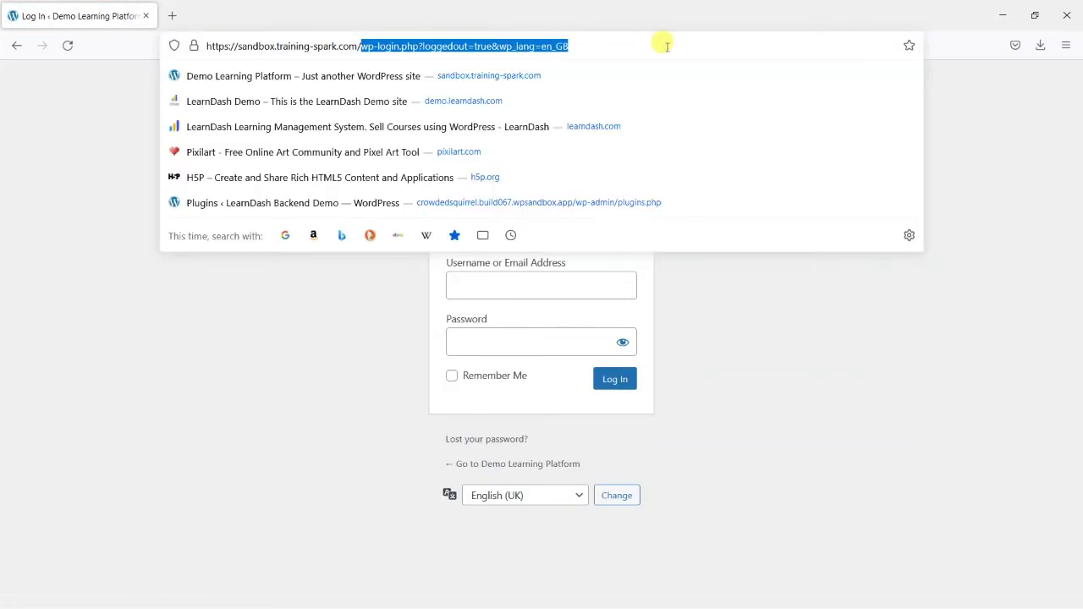
key("BackSpace")
key("Return")
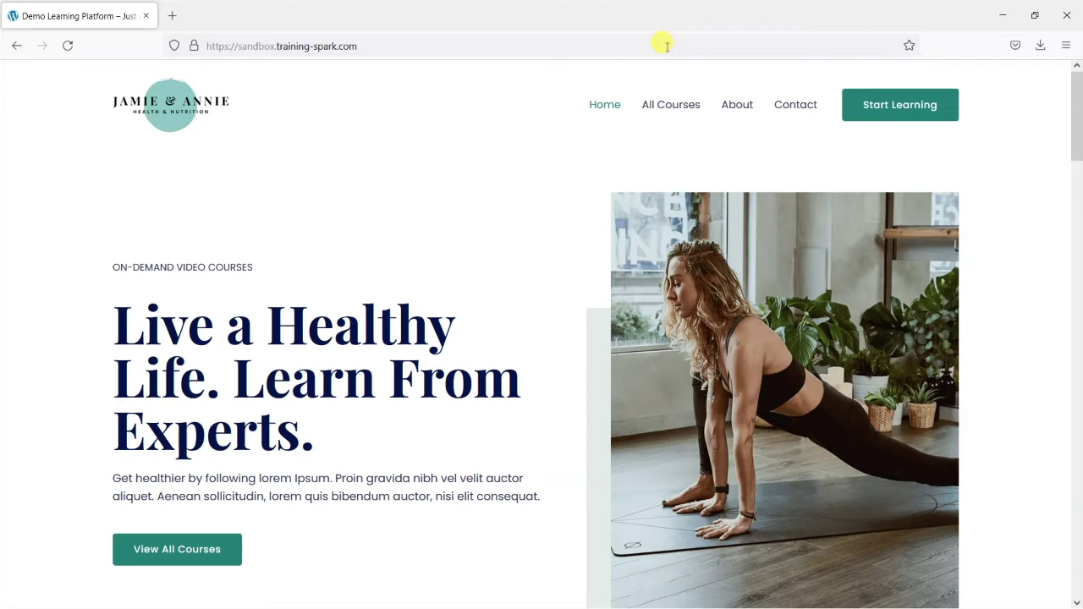
left_click(486, 45)
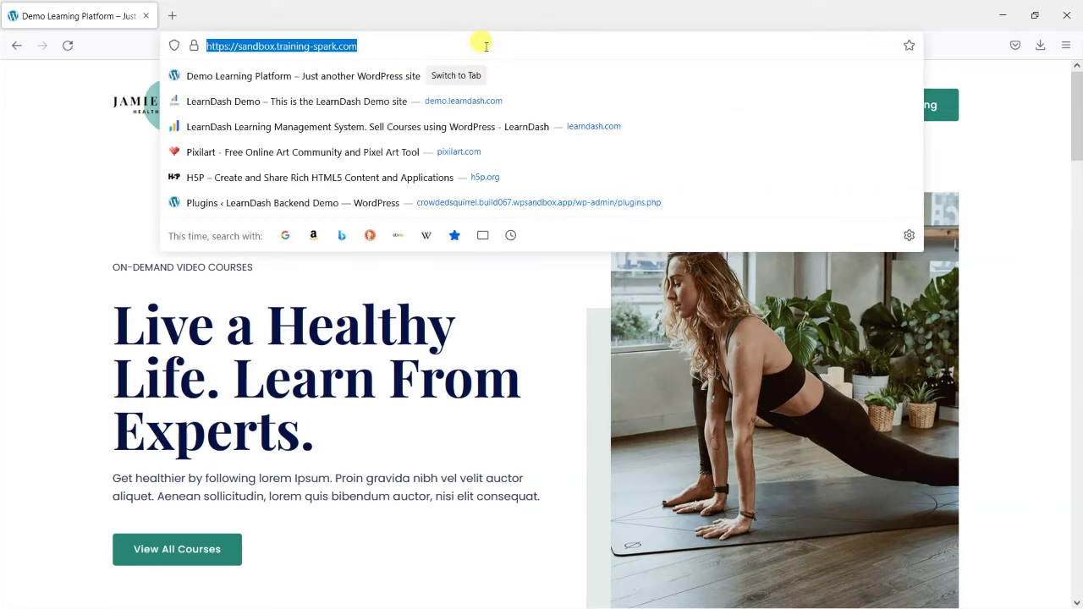
key("ctrl+v")
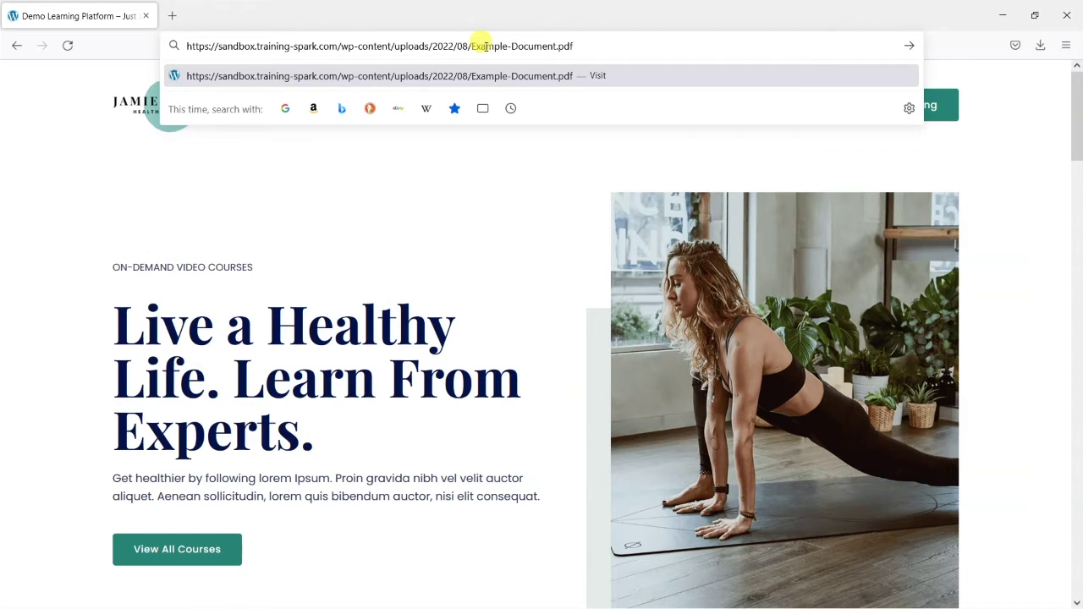
key("Return")
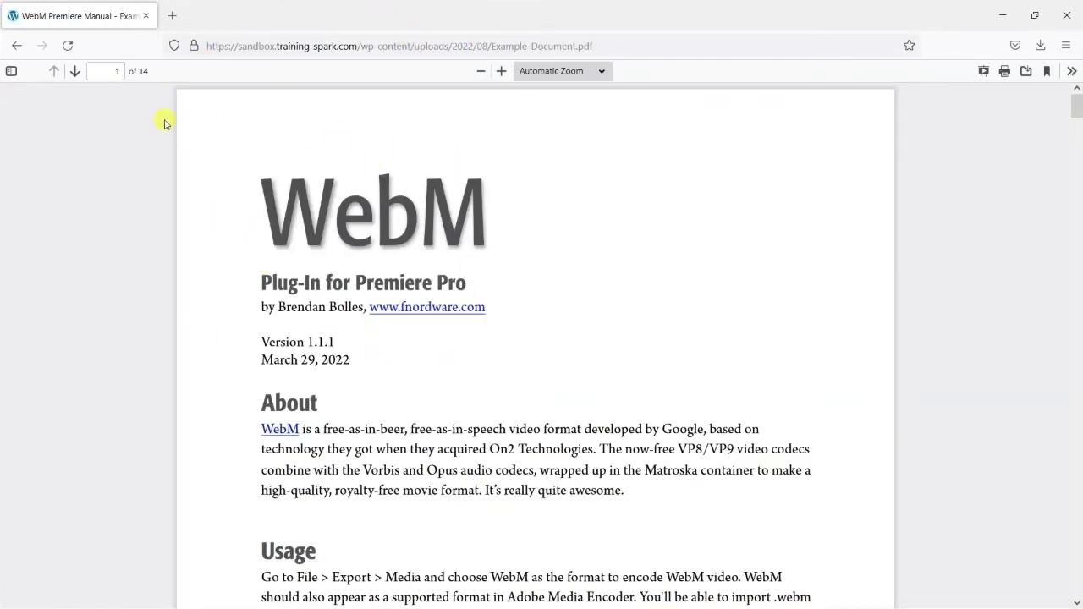
Go back from the PDF to the Demo Learning Platform home page
left_click(17, 47)
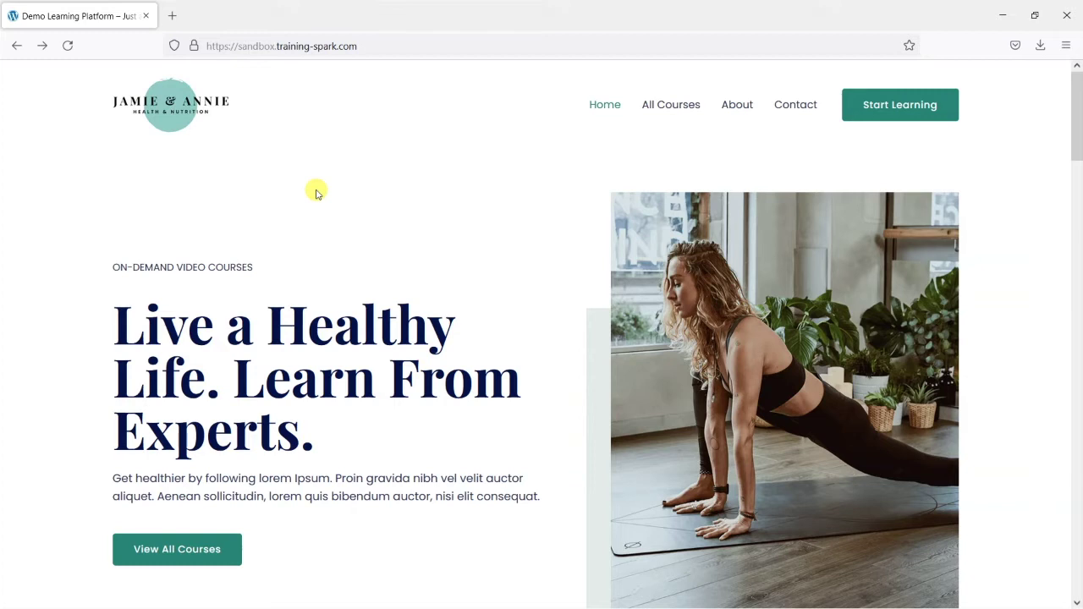
Log in at the site's wp-admin/ with the username and password, save the login, and open Plugins
left_click(407, 44)
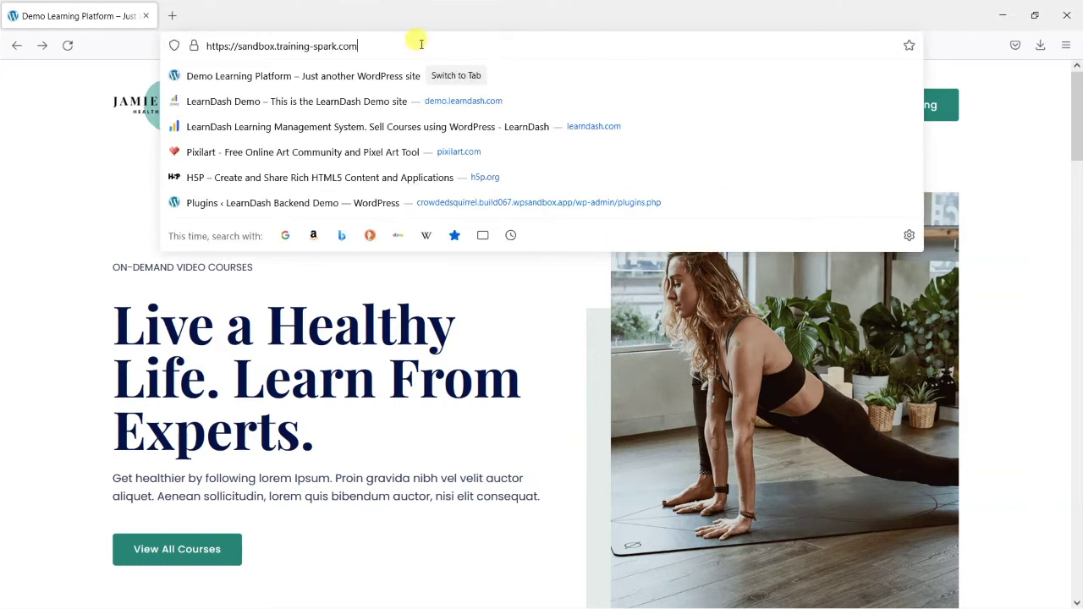
type("wp-admin/")
key("Return")
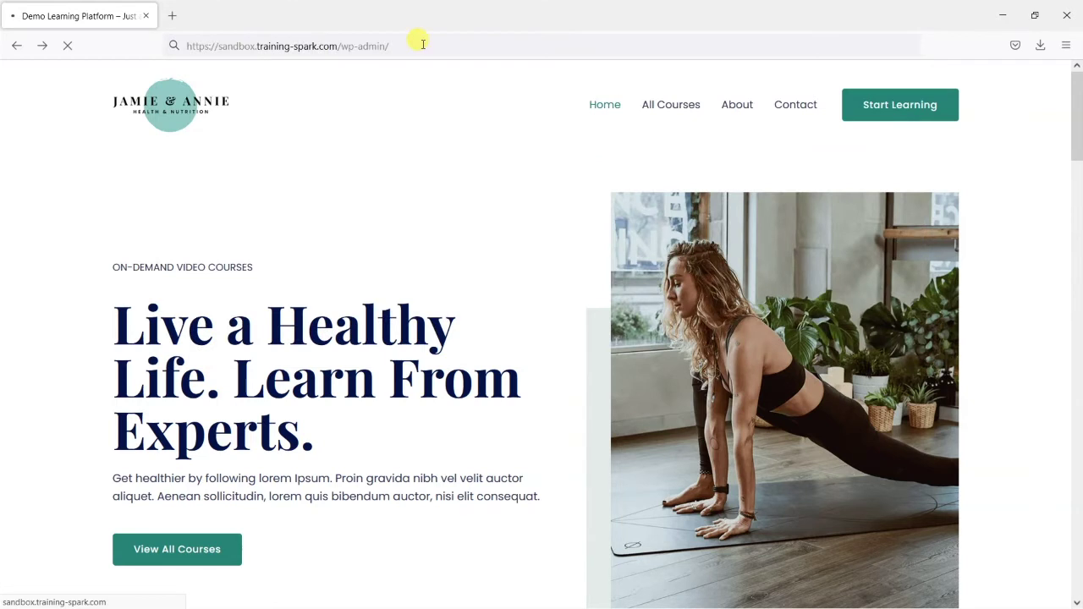
type("mark")
key("Tab")
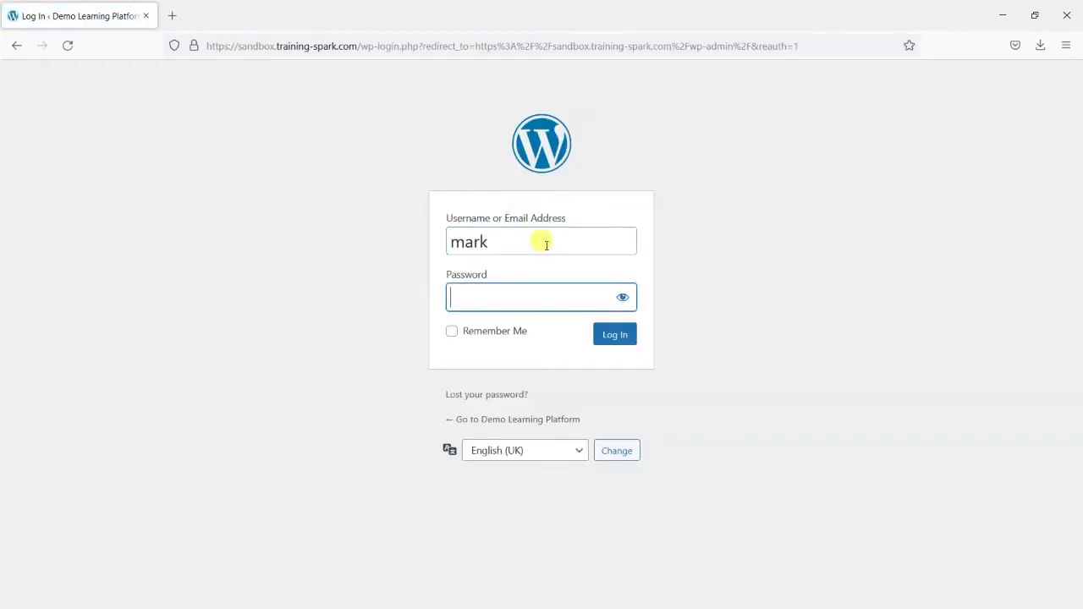
type("password1")
key("Return")
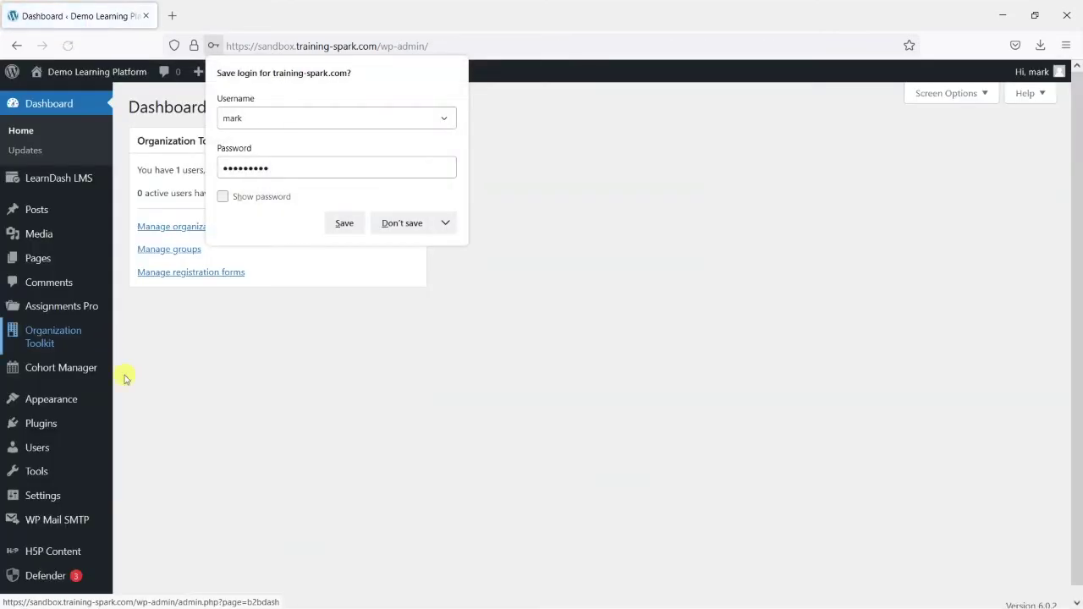
left_click(343, 223)
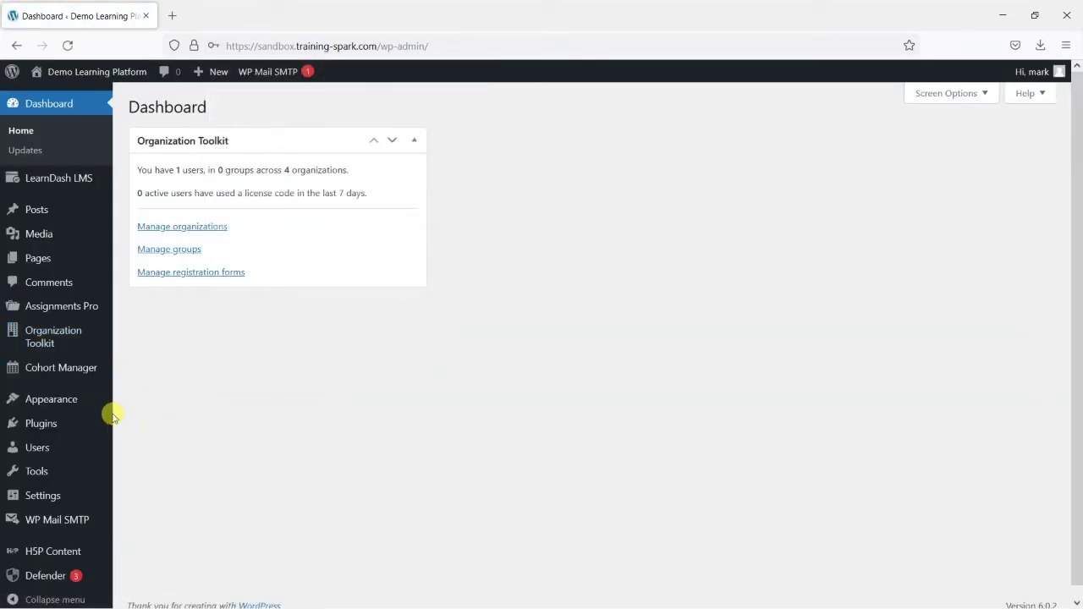
left_click(49, 422)
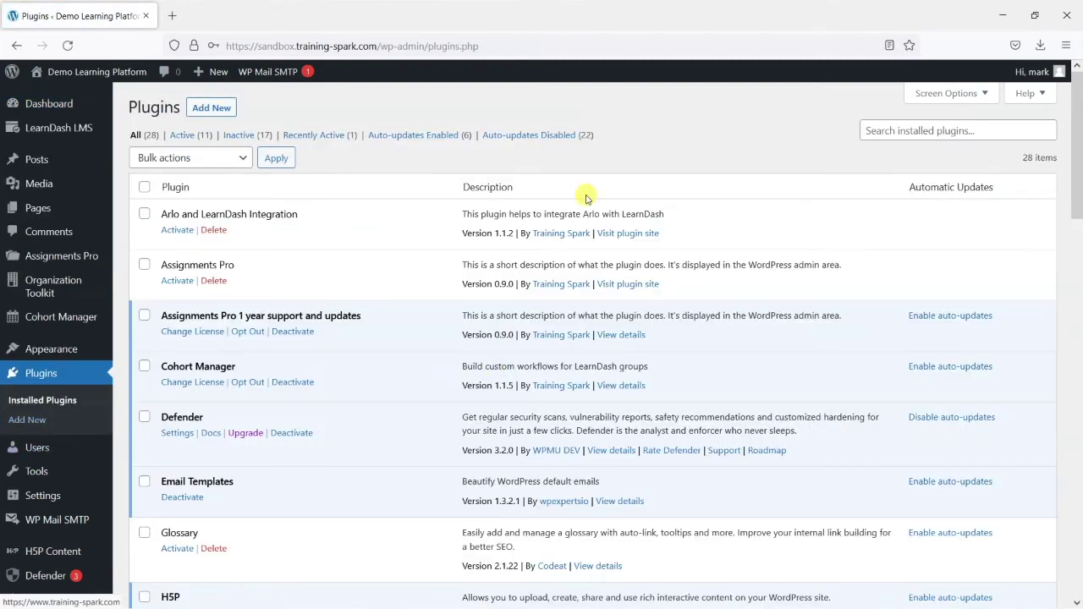
Search Add New for 'Download Manager', then install and activate the W3 Eden plugin
left_click(212, 115)
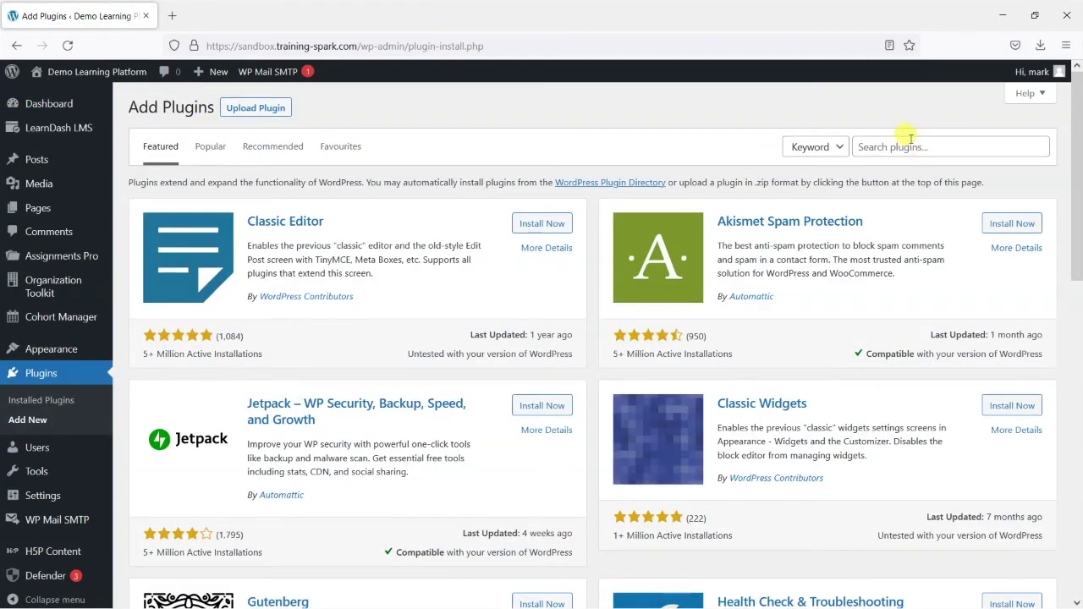
left_click(907, 145)
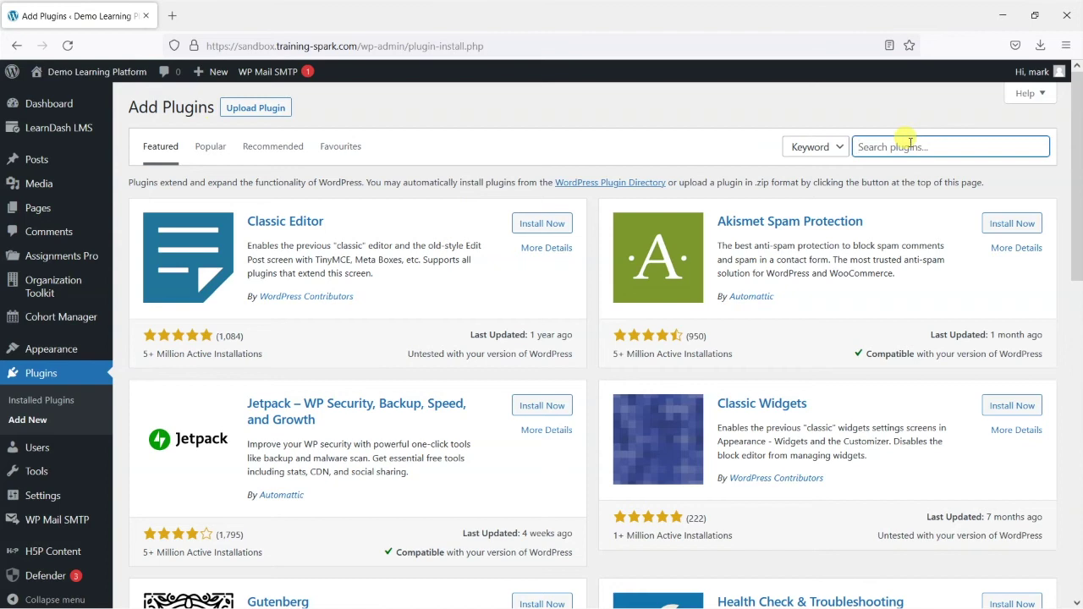
type("Dow")
key("BackSpace")
type("wnload Manager")
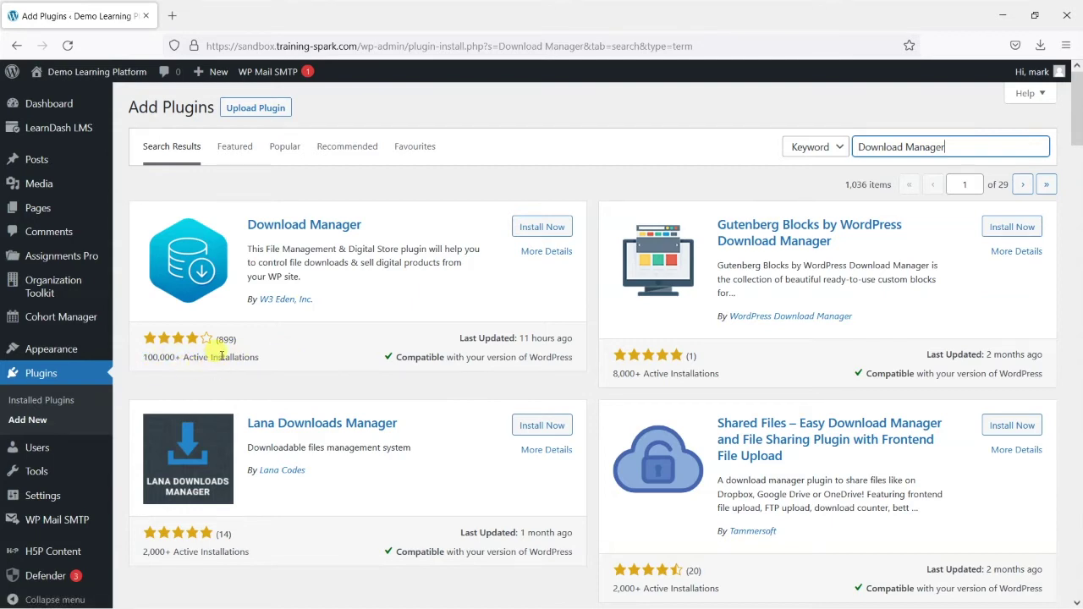
left_click_drag(515, 337, 544, 335)
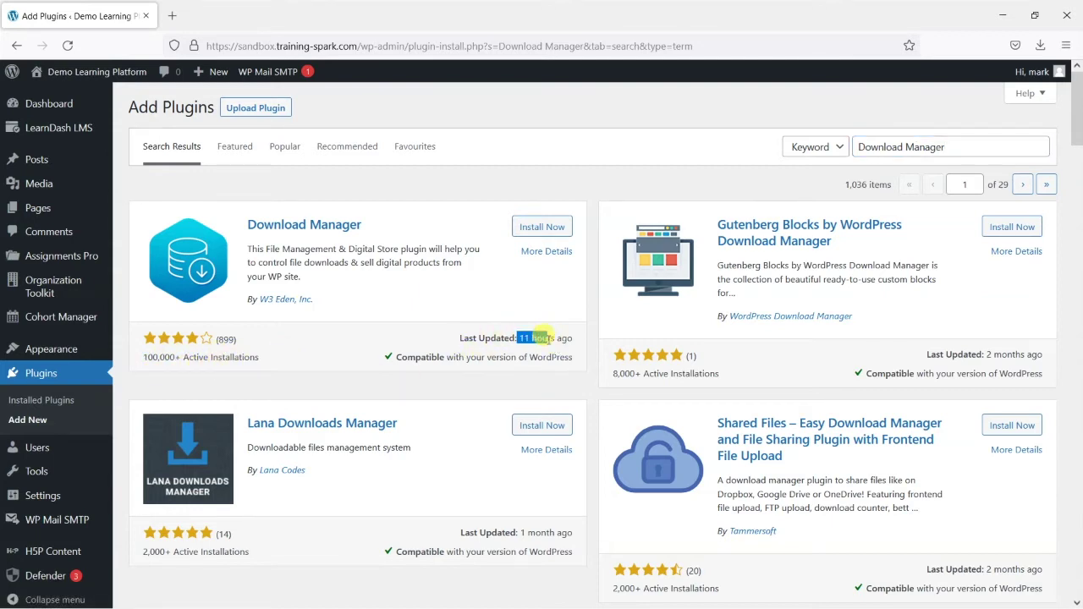
left_click(545, 338)
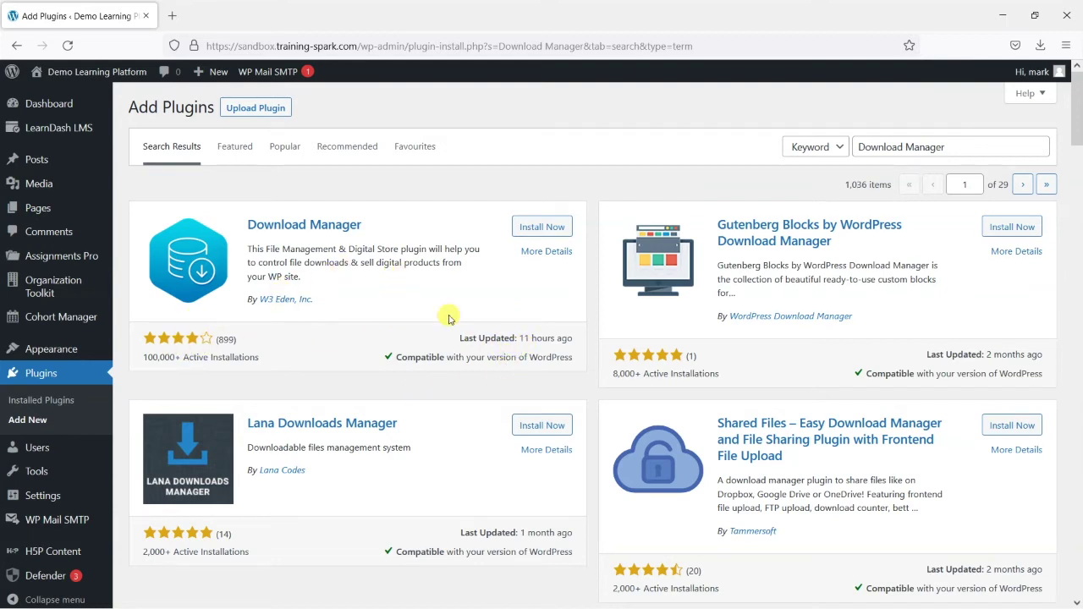
left_click(555, 230)
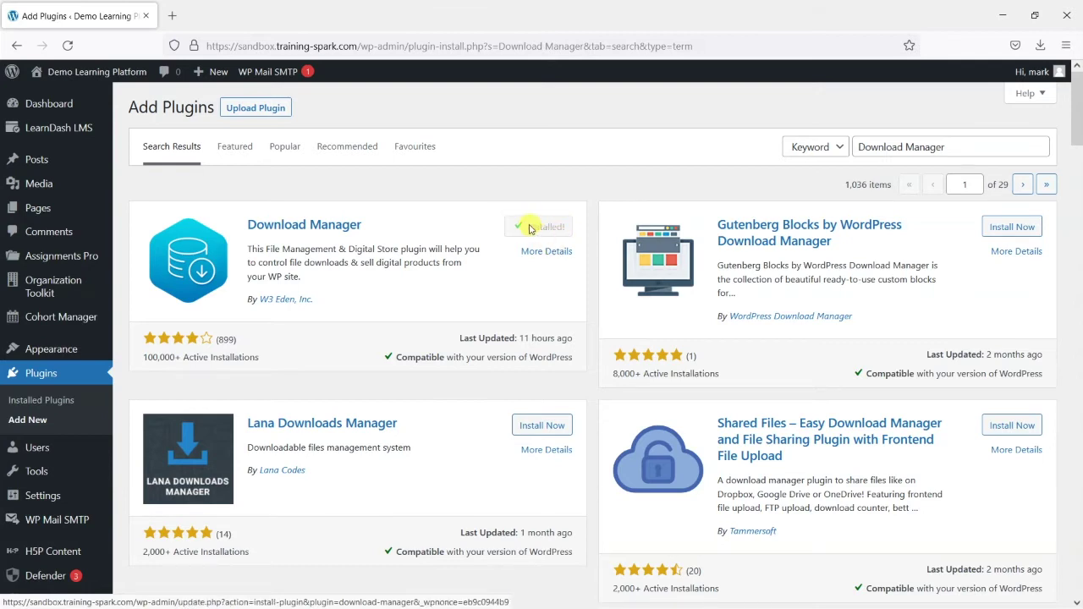
left_click(549, 227)
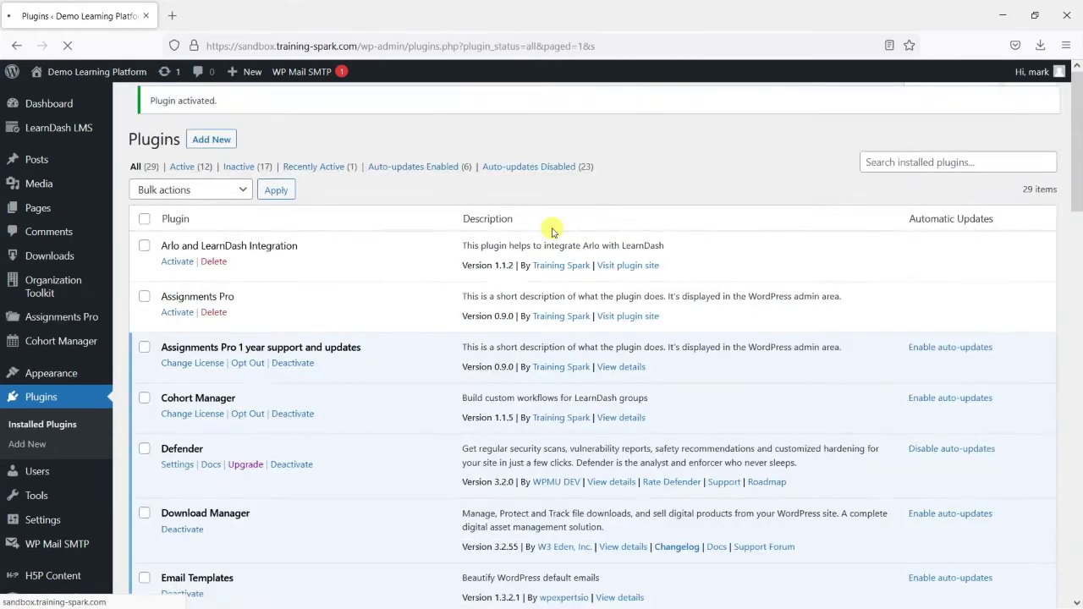
Reach the Healthy Eating for Healthy Life course editor via Visit Site and All Courses
mouse_move(101, 74)
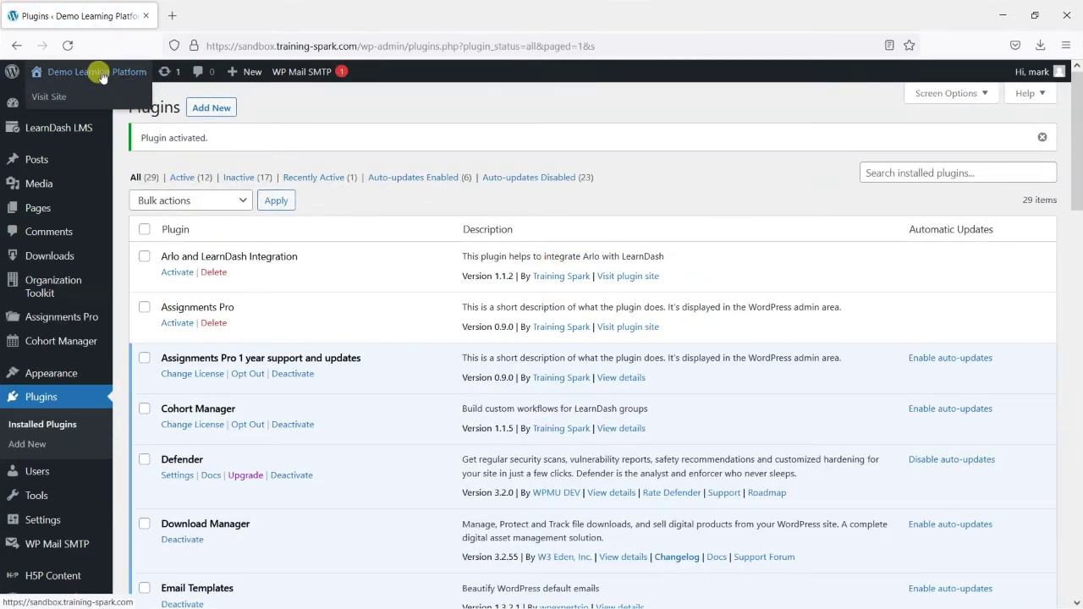
left_click(36, 96)
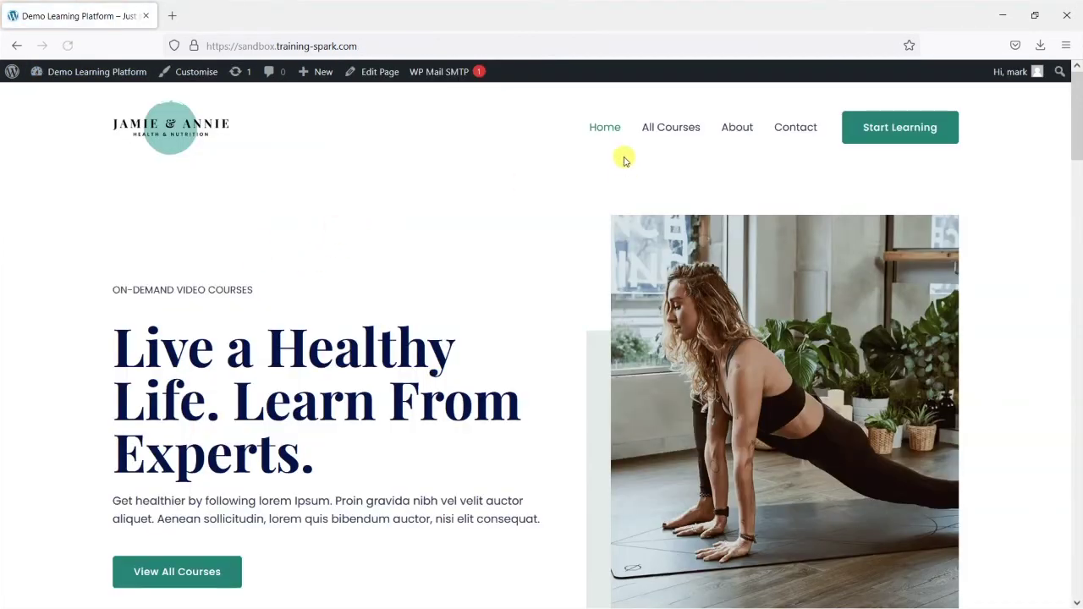
left_click(651, 128)
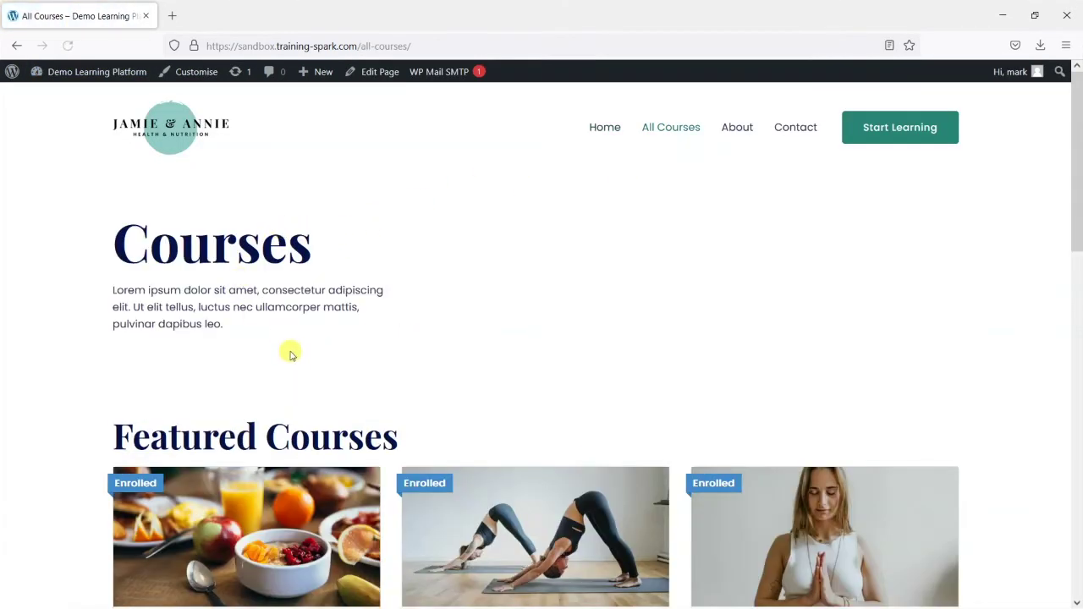
scroll(270, 363, "down", 3)
left_click(243, 430)
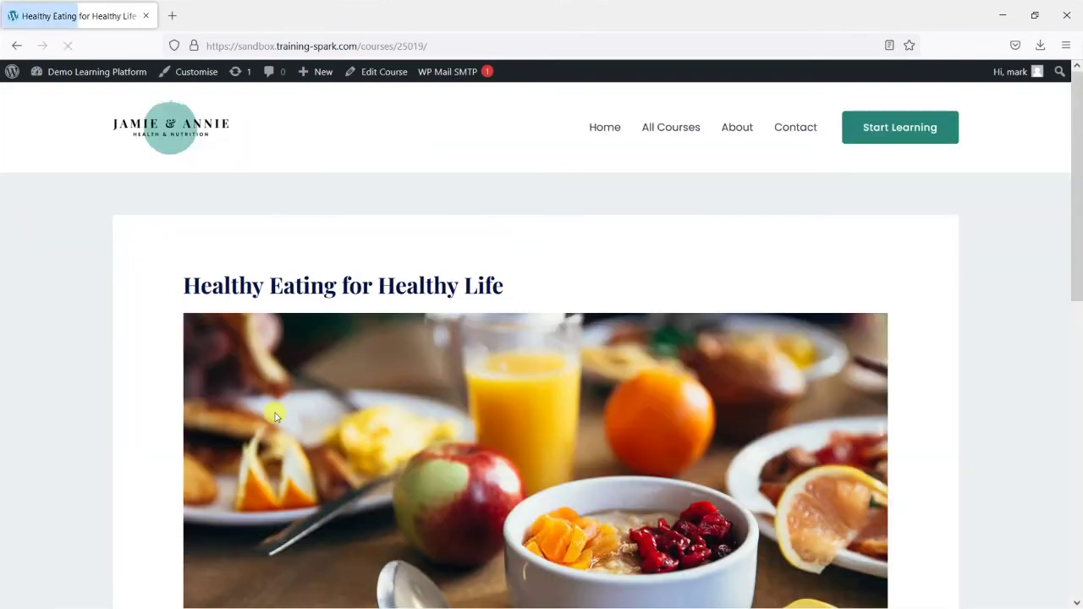
scroll(411, 394, "down", 5)
left_click(375, 74)
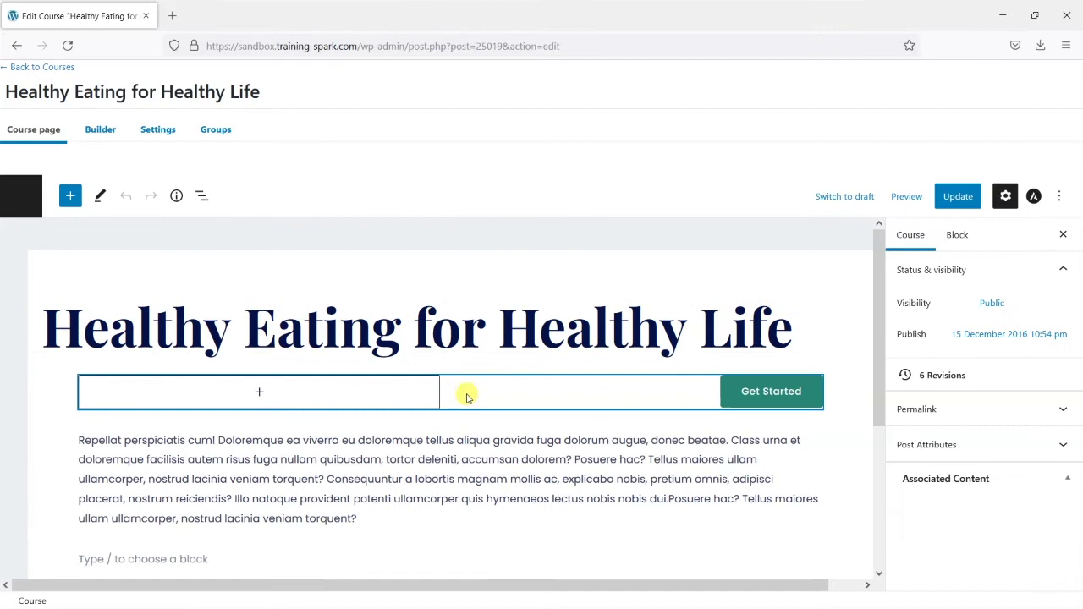
Remove the Example-Document file block, update and view the course, then return to the Dashboard
scroll(464, 392, "down", 5)
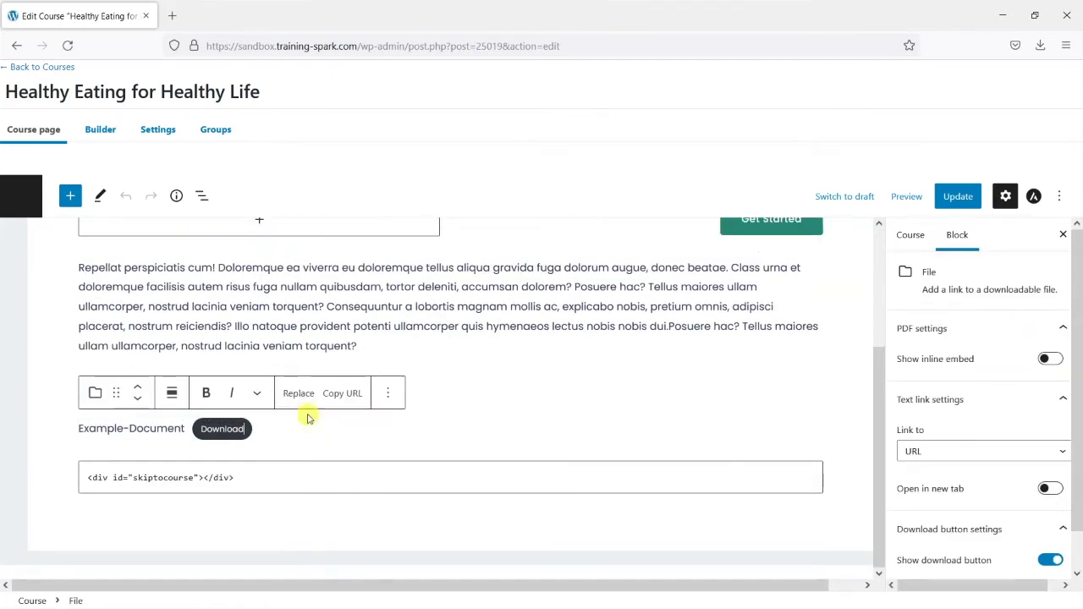
left_click(390, 392)
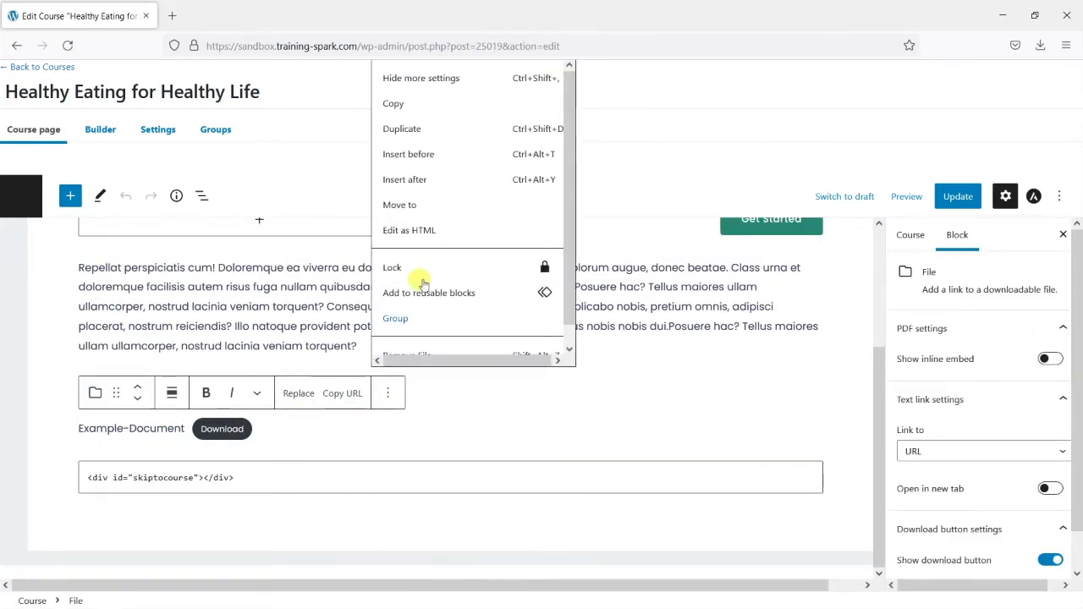
scroll(461, 286, "down", 1)
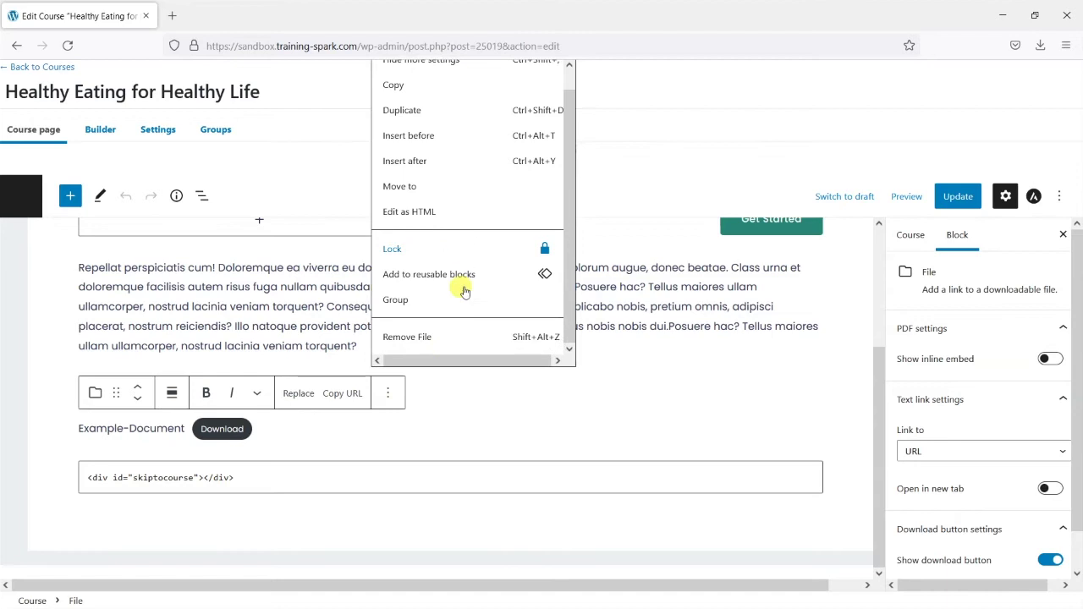
left_click(440, 336)
left_click(956, 197)
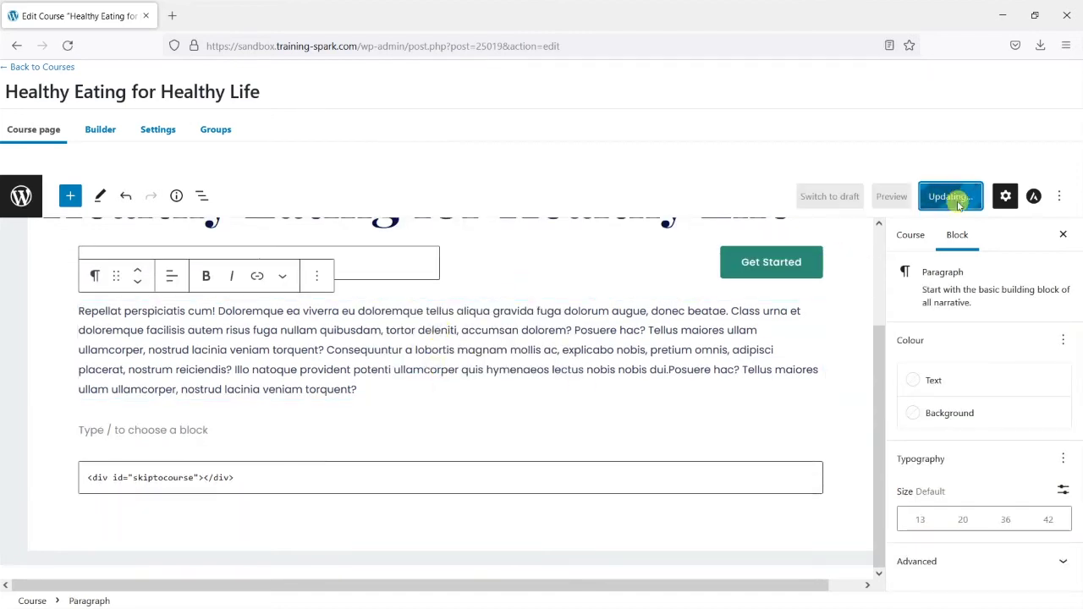
left_click(138, 561)
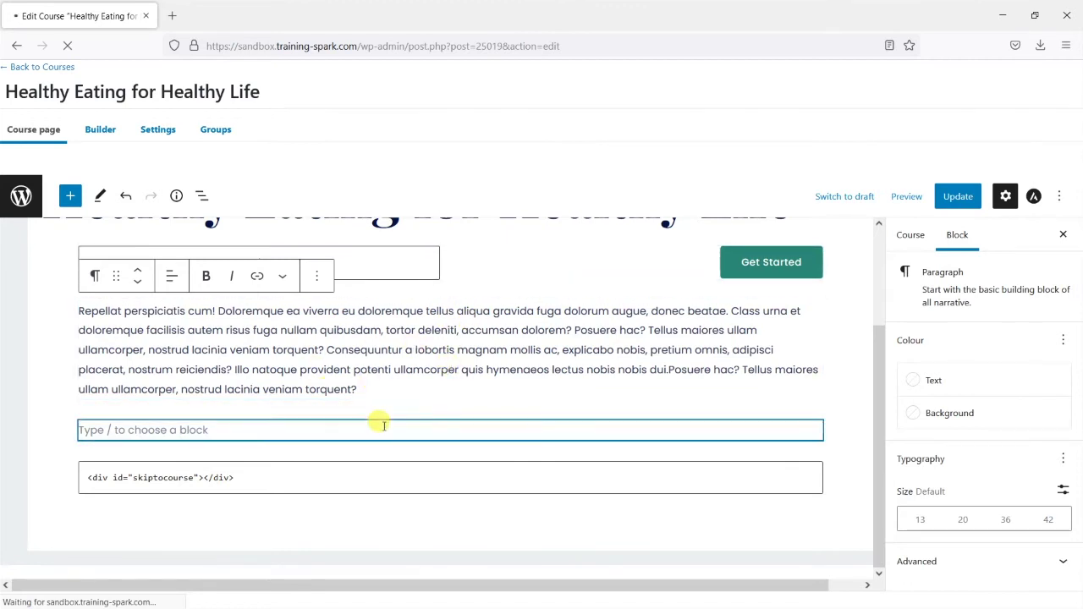
scroll(423, 440, "down", 15)
scroll(397, 398, "up", 15)
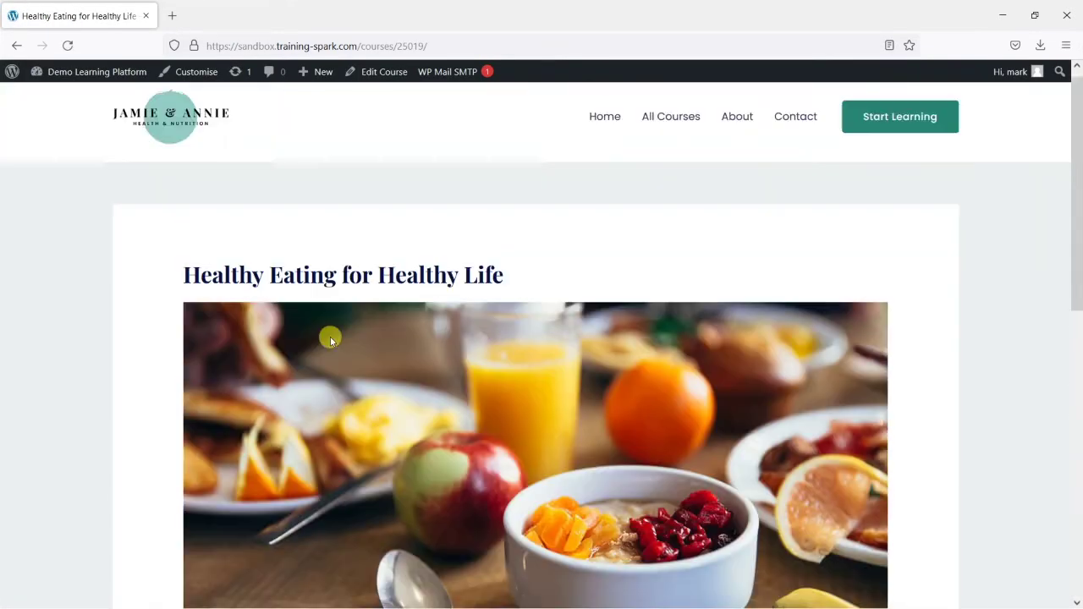
mouse_move(76, 74)
left_click(73, 101)
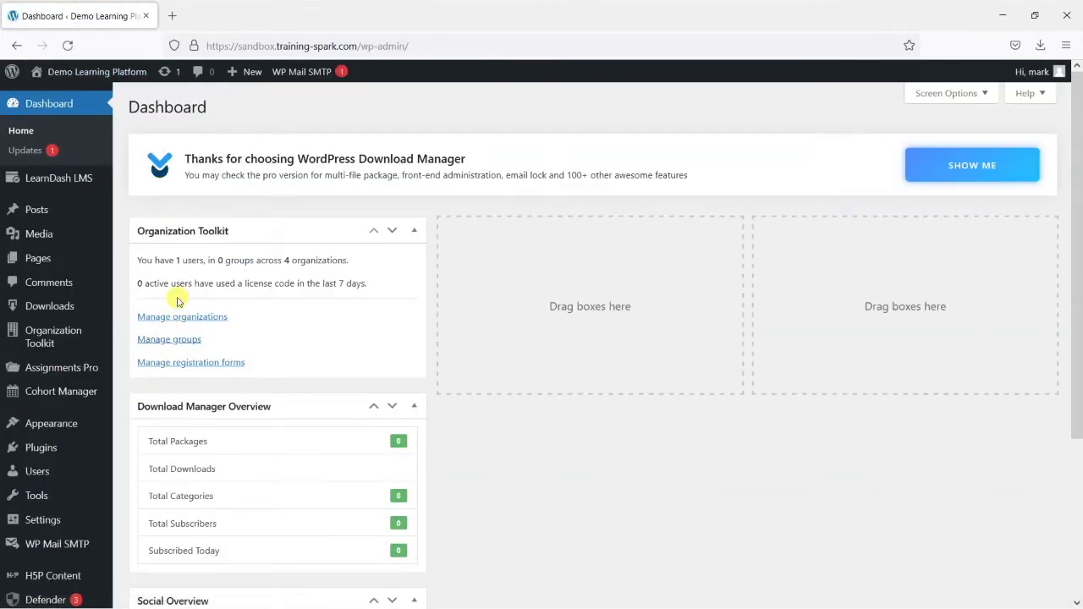
Go to Downloads > All Files to see the empty Download Manager file list
mouse_move(64, 307)
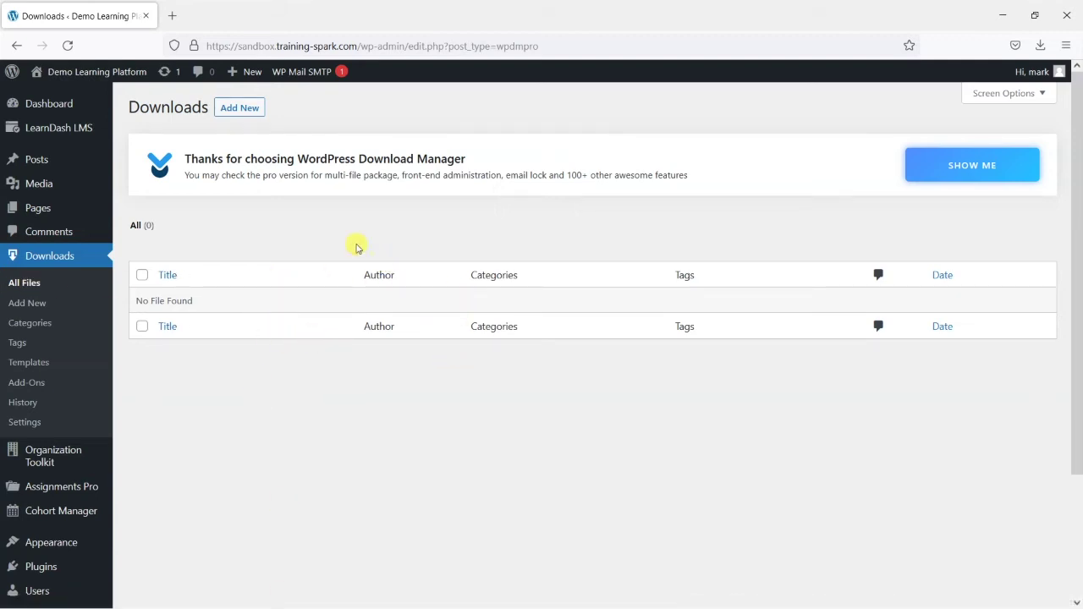
Add a new download titled 'My protected download' and attach Example-Document.pdf to it
left_click(241, 112)
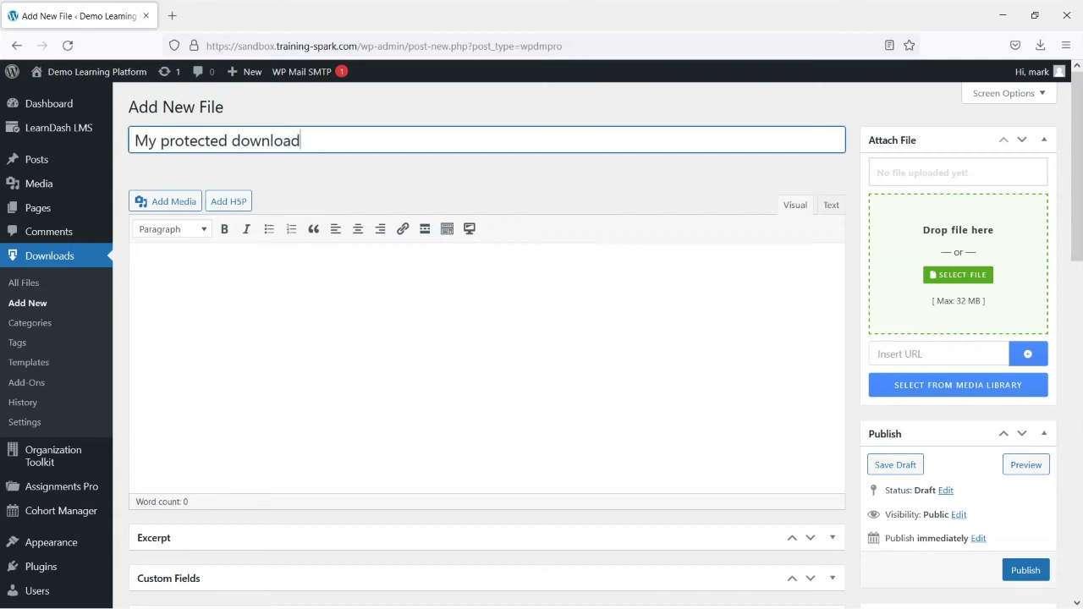
left_click(273, 357)
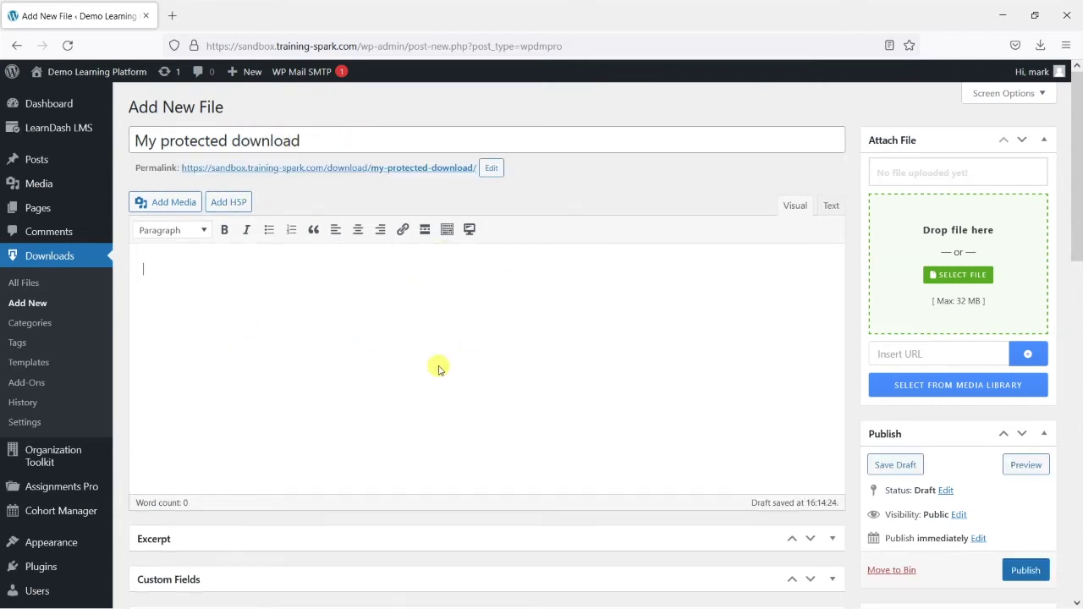
scroll(350, 350, "down", 2)
scroll(379, 373, "up", 2)
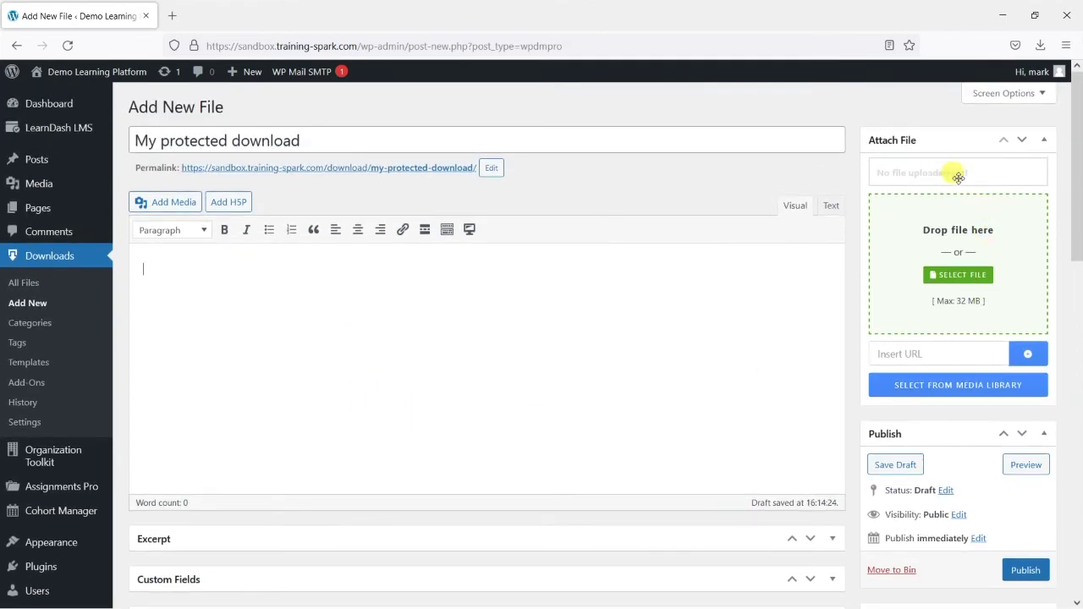
left_click(959, 277)
double_click(160, 120)
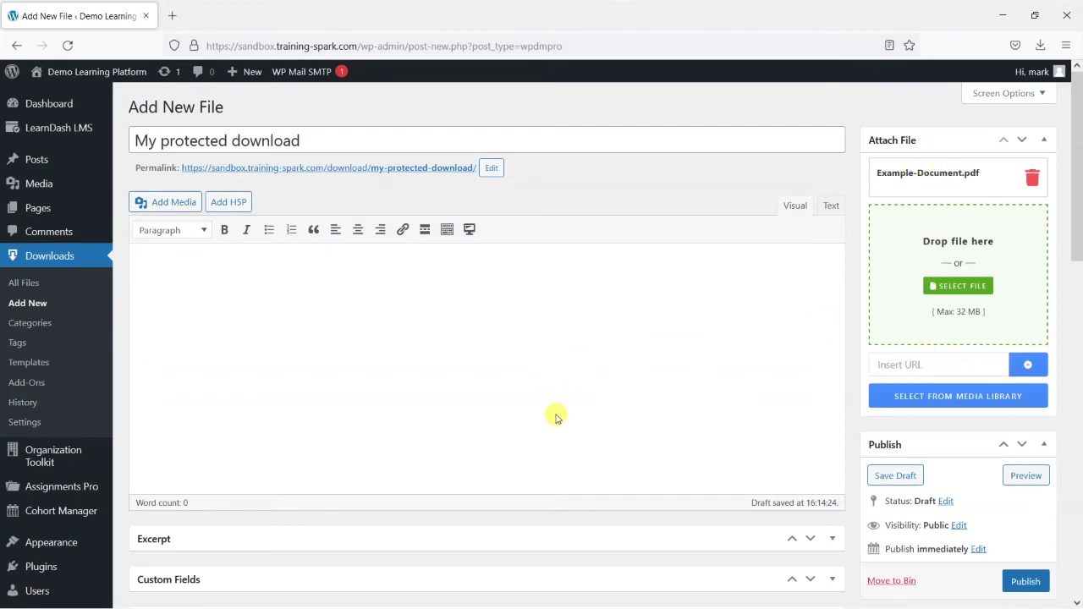
scroll(592, 400, "down", 7)
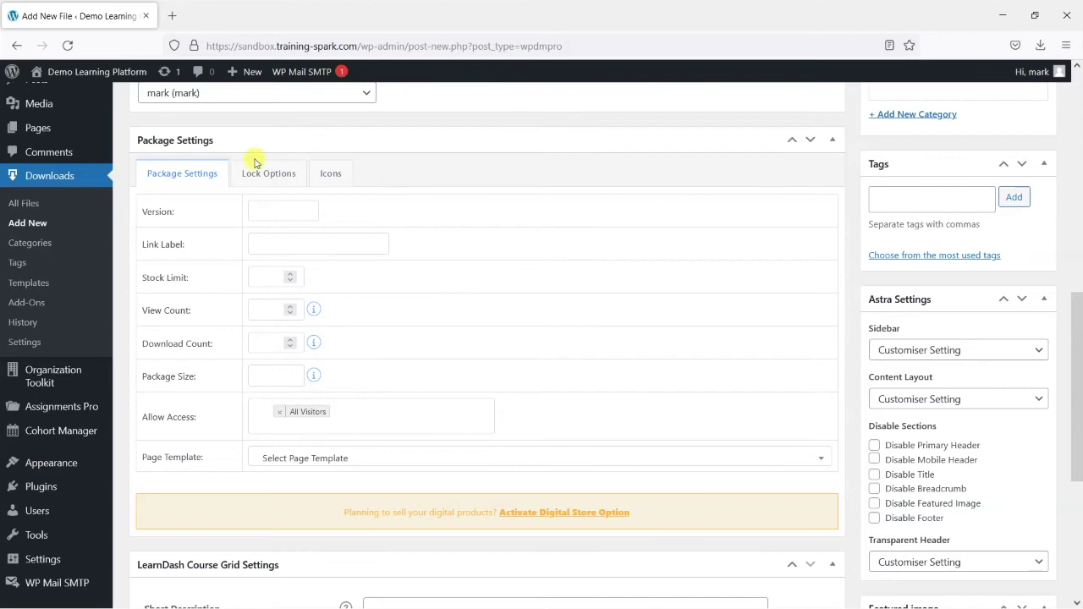
scroll(576, 373, "down", 3)
scroll(580, 384, "up", 4)
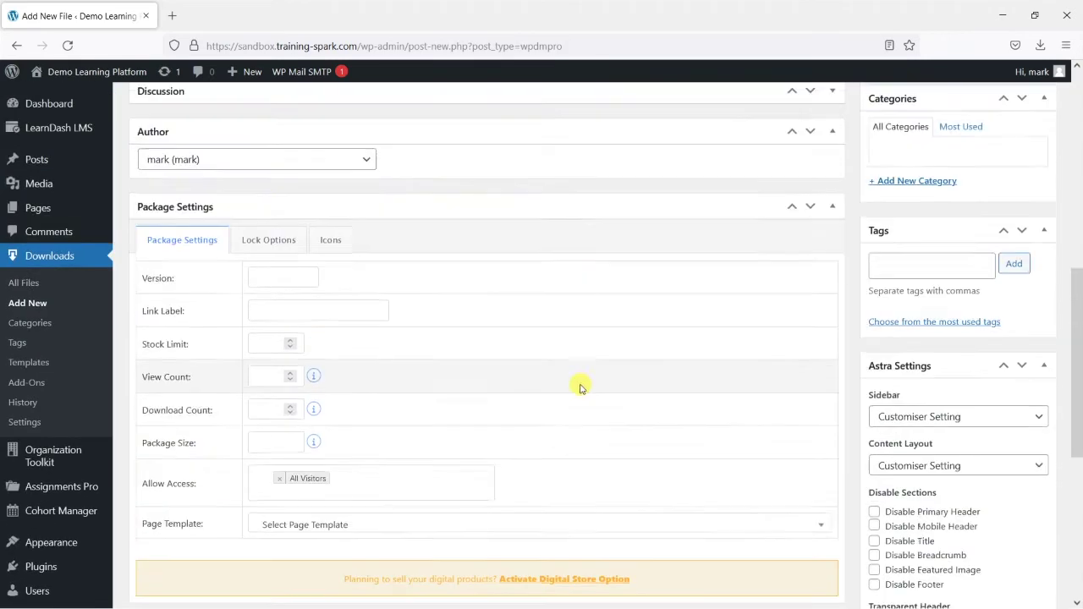
scroll(401, 270, "down", 2)
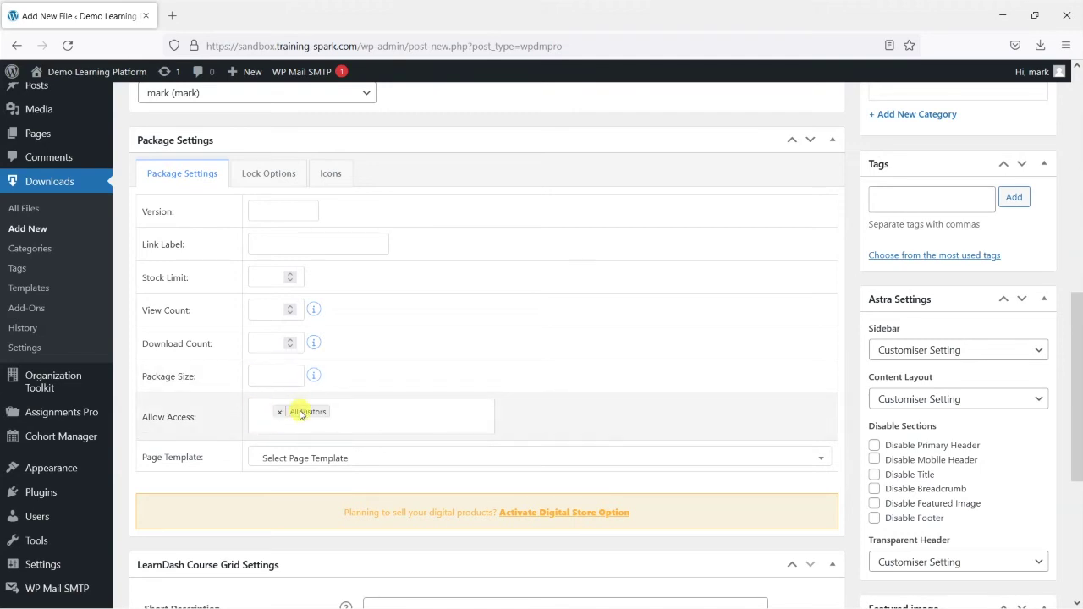
scroll(286, 406, "down", 1)
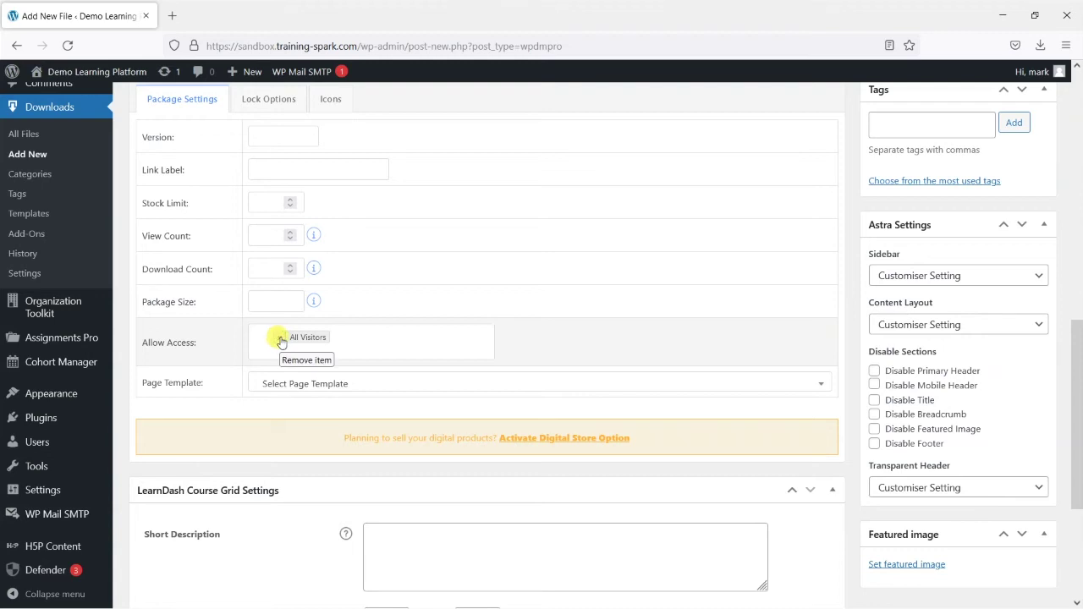
left_click(281, 340)
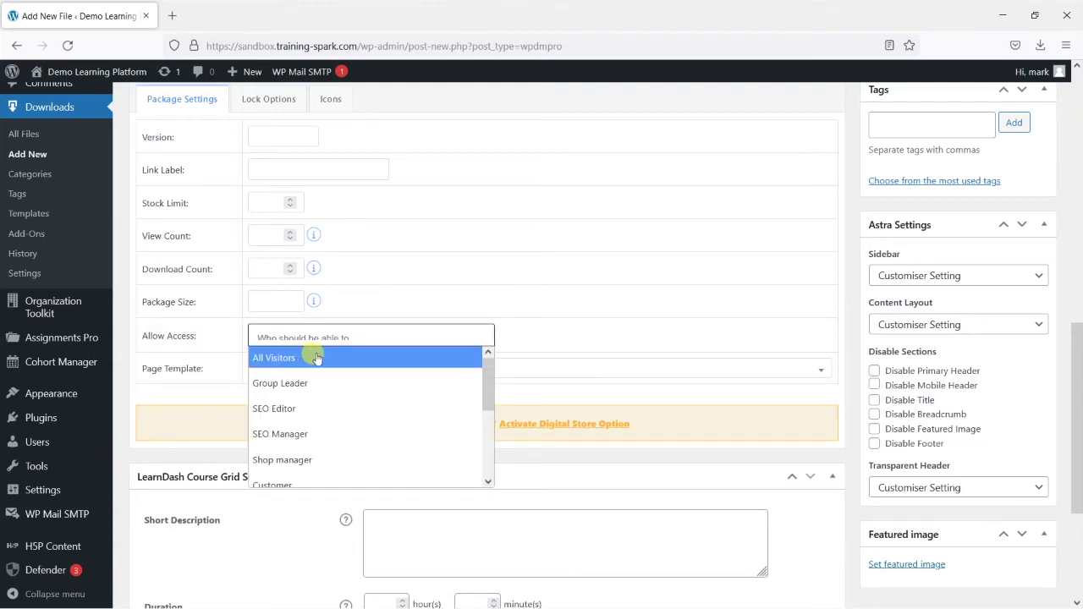
Grant download access to the Group Leader, Subscriber, Customer and Administrator roles
left_click(388, 383)
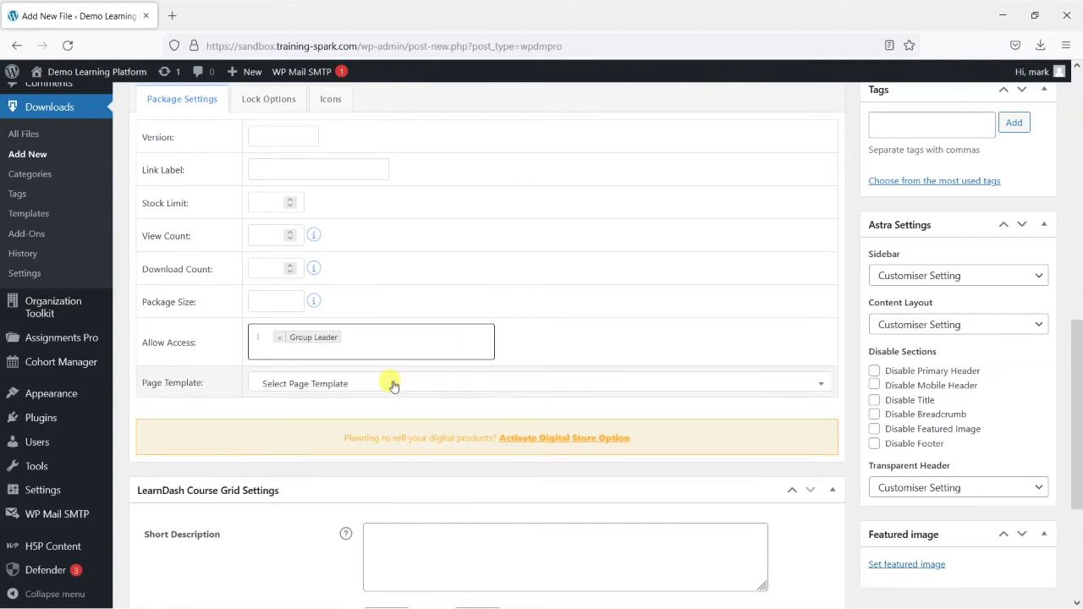
left_click(387, 338)
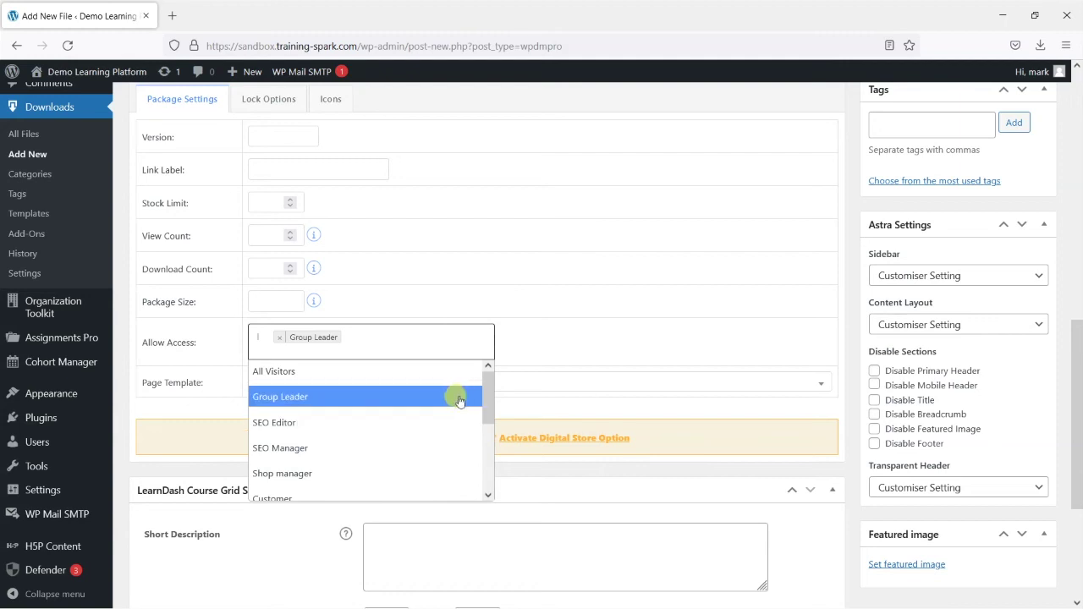
left_click_drag(487, 401, 482, 447)
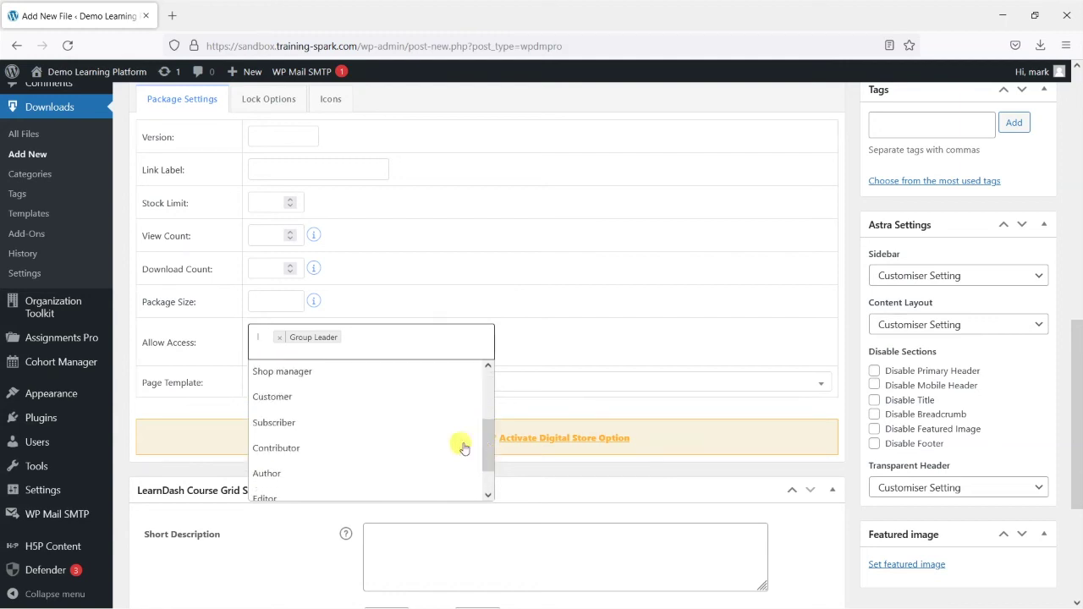
left_click(440, 423)
left_click(451, 341)
left_click_drag(484, 401, 483, 477)
left_click(380, 373)
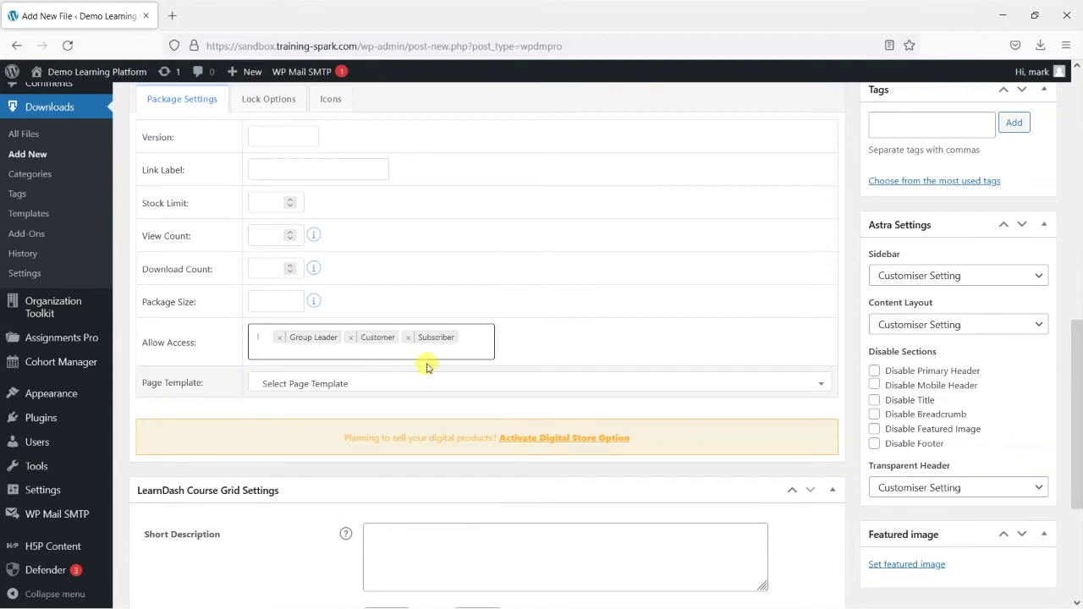
left_click(474, 352)
left_click_drag(483, 380, 486, 497)
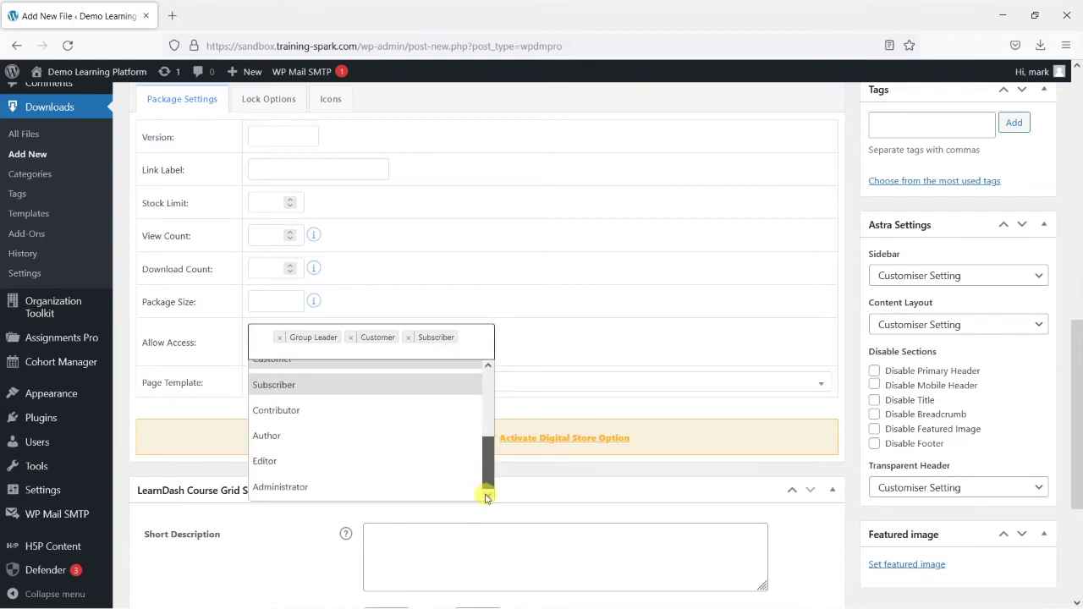
left_click(343, 484)
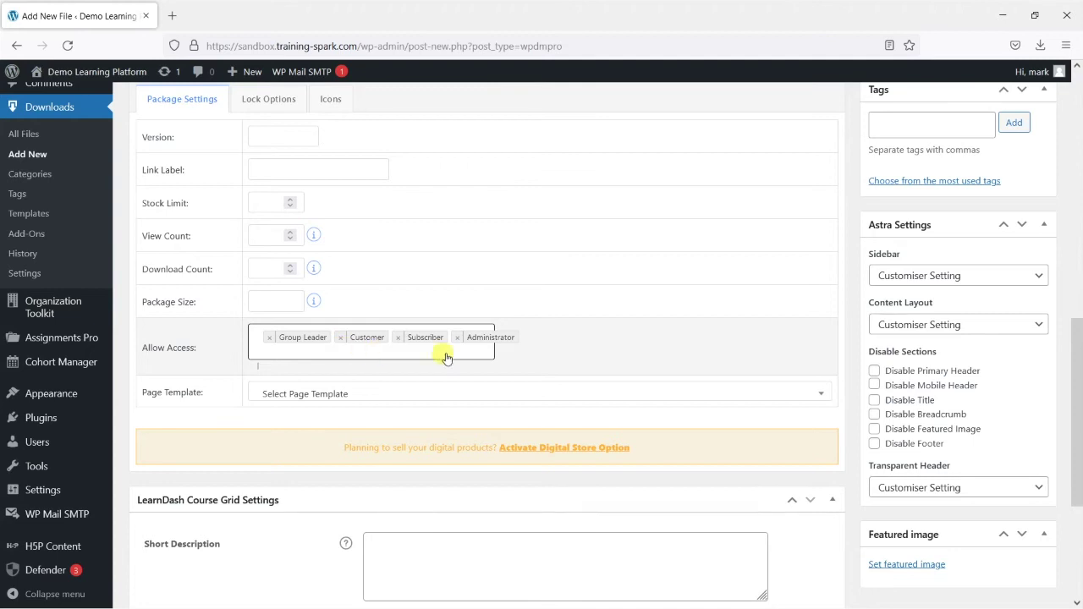
Publish the role-restricted download
scroll(1079, 214, "up", 2)
scroll(1079, 214, "up", 10)
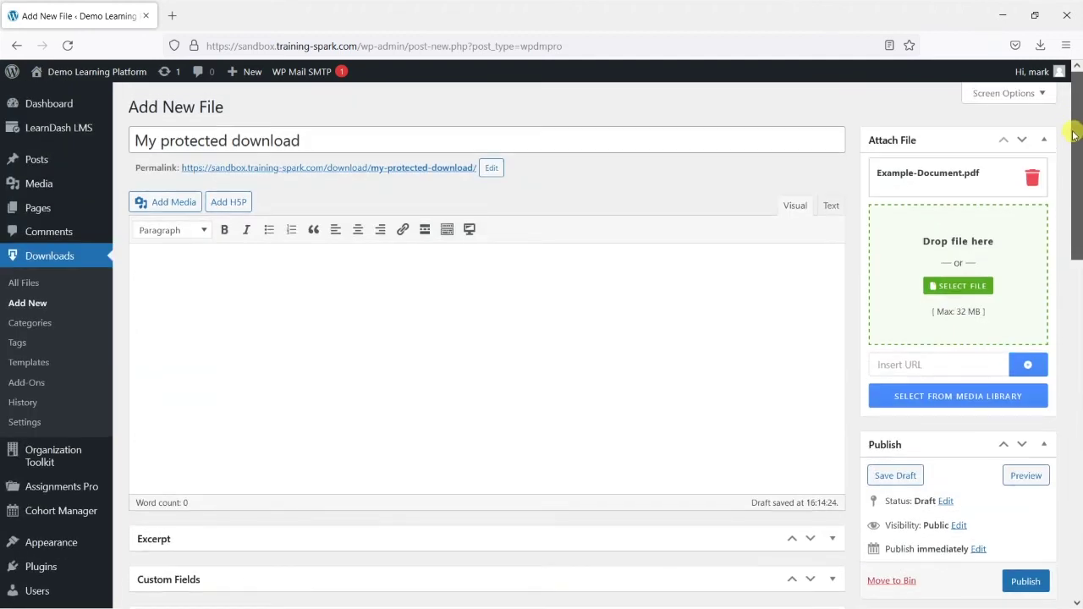
scroll(1006, 448, "down", 2)
scroll(1018, 487, "down", 2)
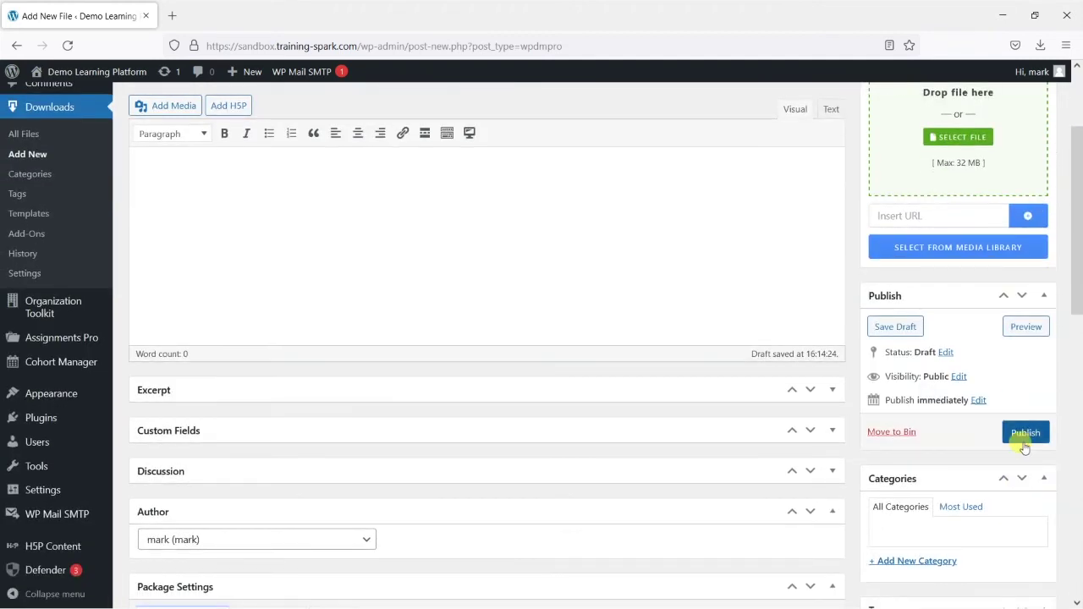
left_click(1020, 436)
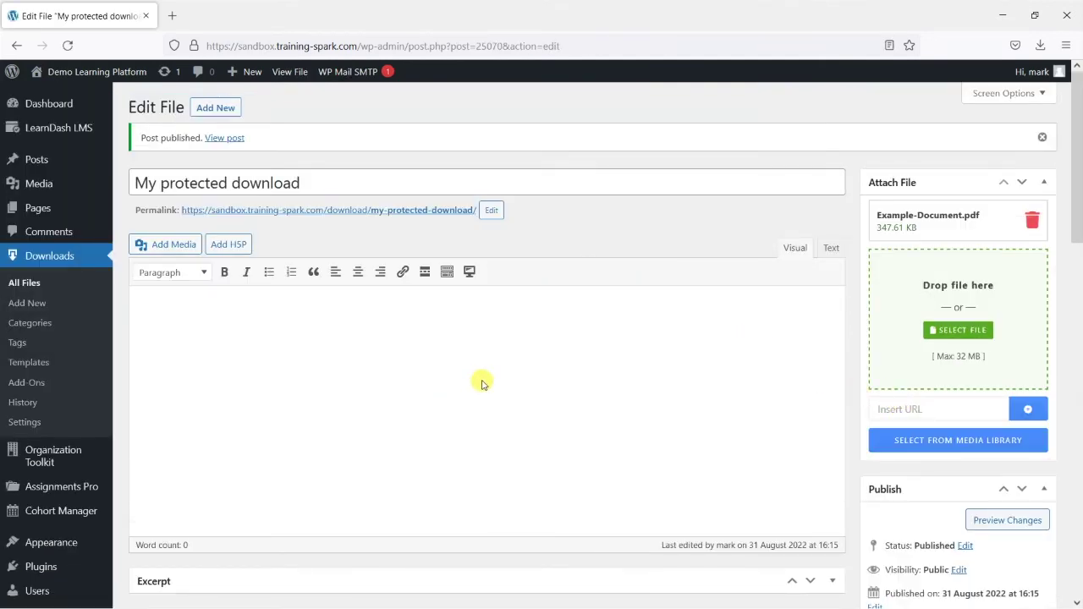
Review the published download and show its Lock Options
scroll(483, 380, "down", 7)
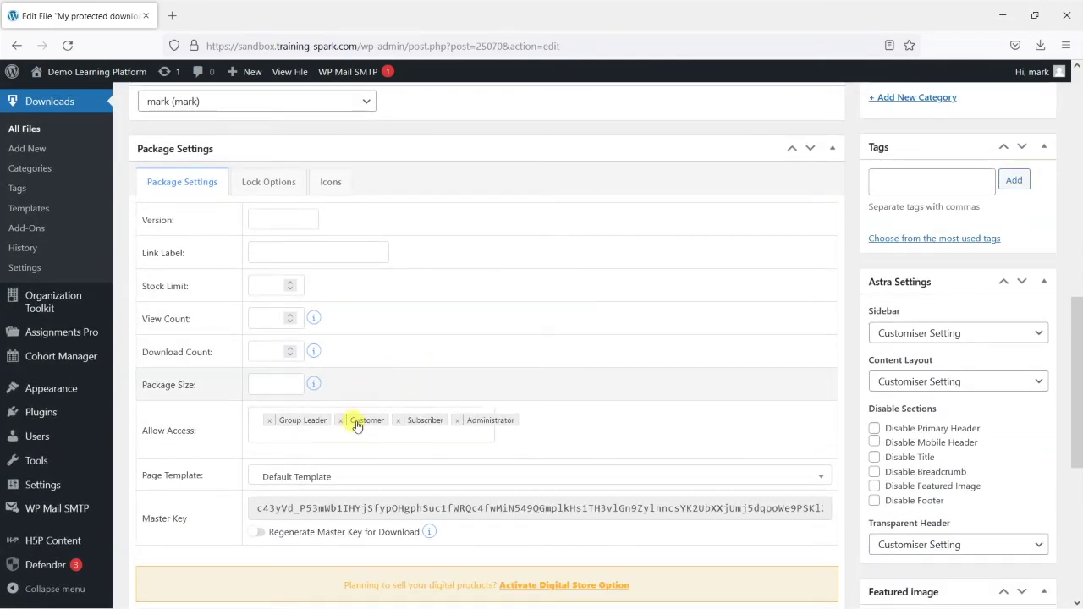
scroll(509, 406, "up", 3)
scroll(555, 407, "up", 6)
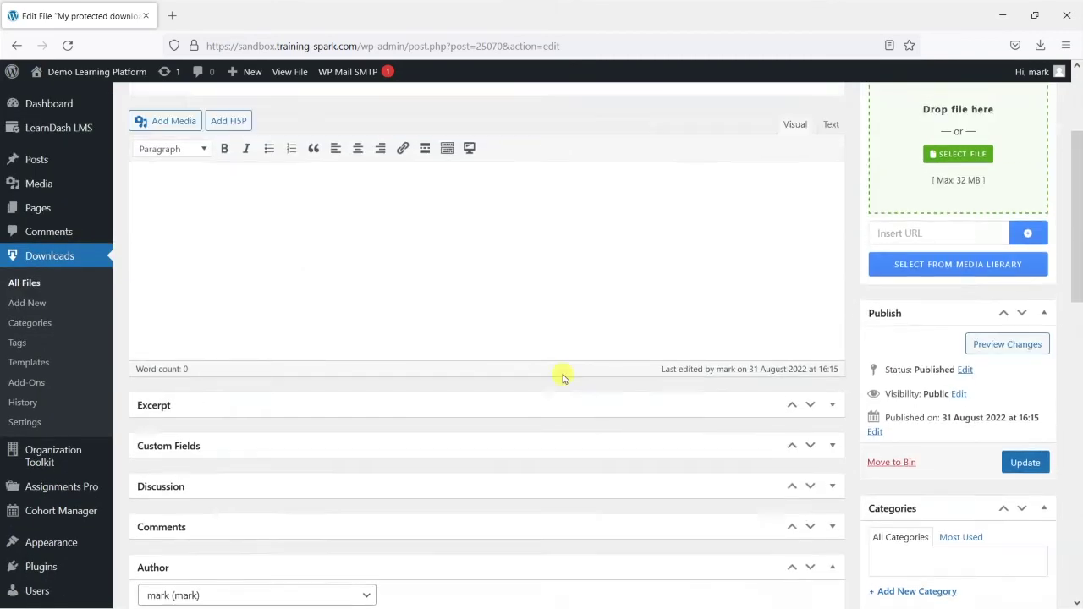
scroll(302, 236, "down", 7)
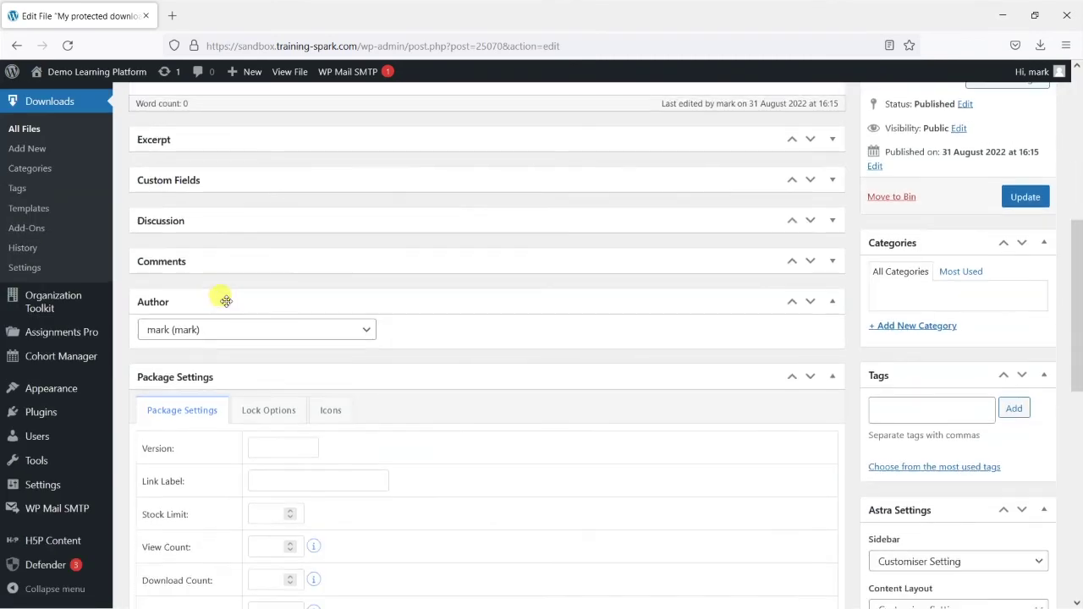
scroll(558, 314, "up", 6)
scroll(569, 347, "up", 1)
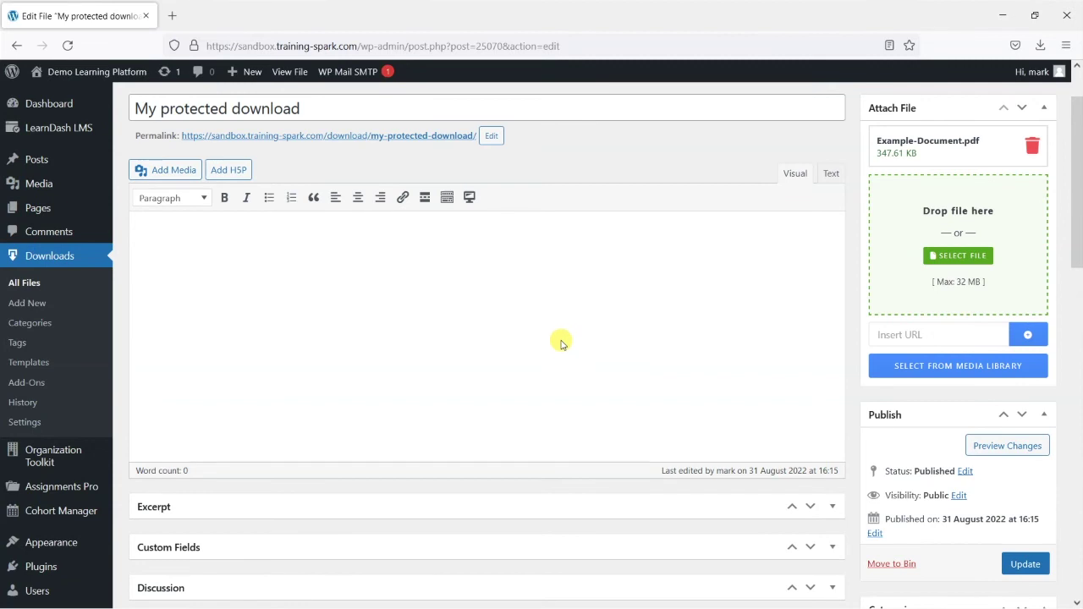
scroll(559, 338, "up", 1)
scroll(558, 333, "down", 12)
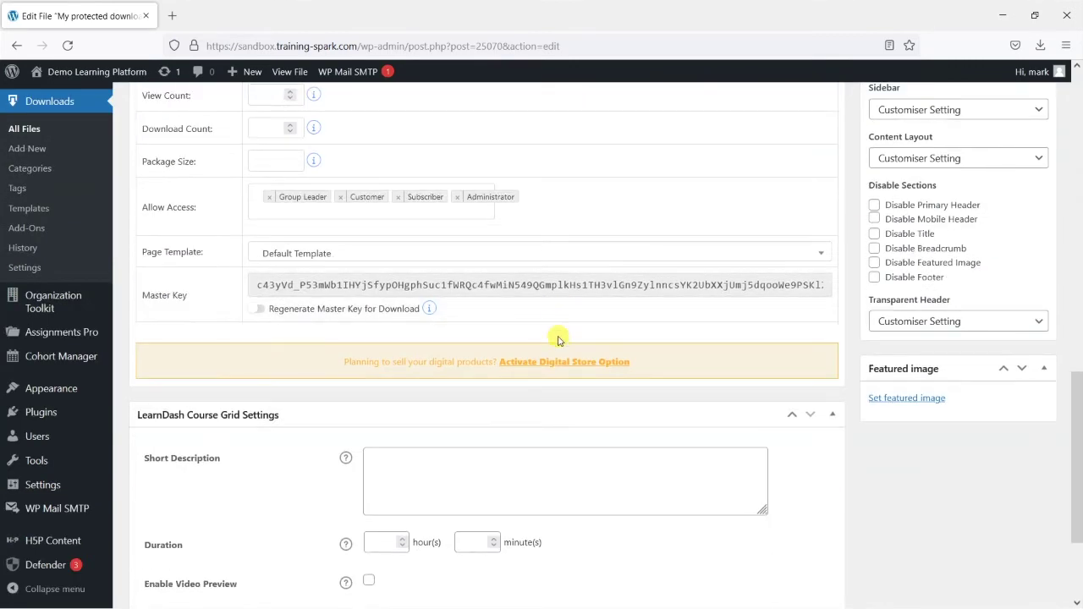
scroll(542, 326, "up", 1)
scroll(542, 326, "up", 1)
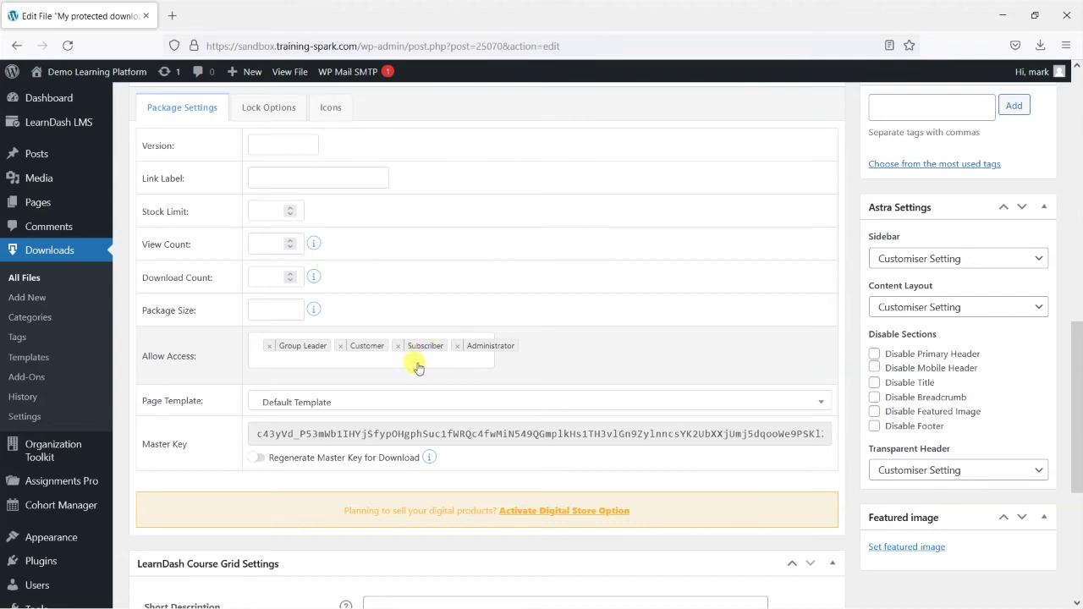
scroll(431, 389, "up", 2)
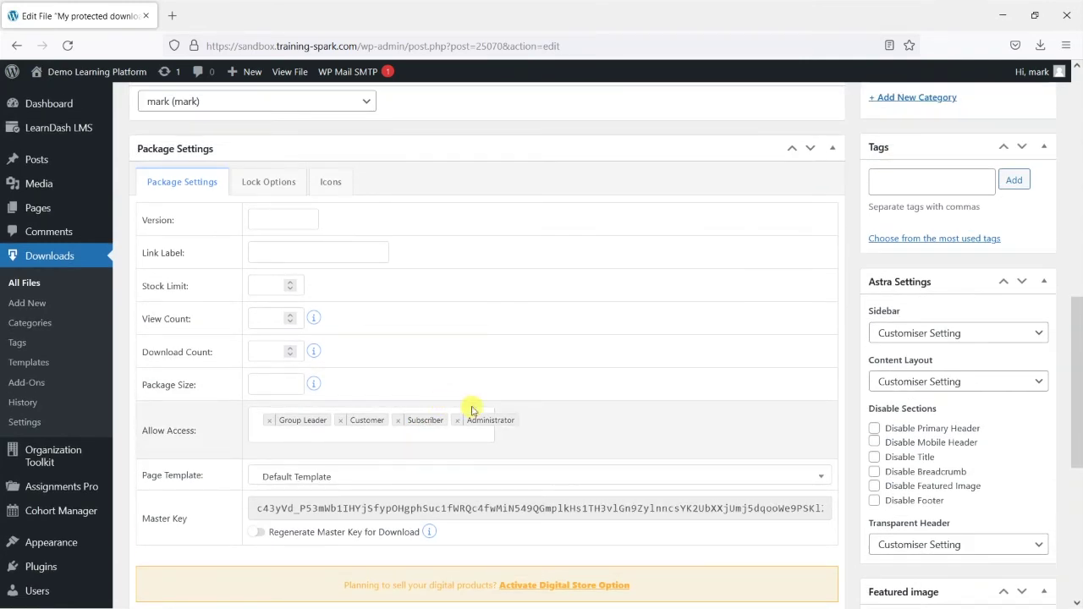
left_click(279, 184)
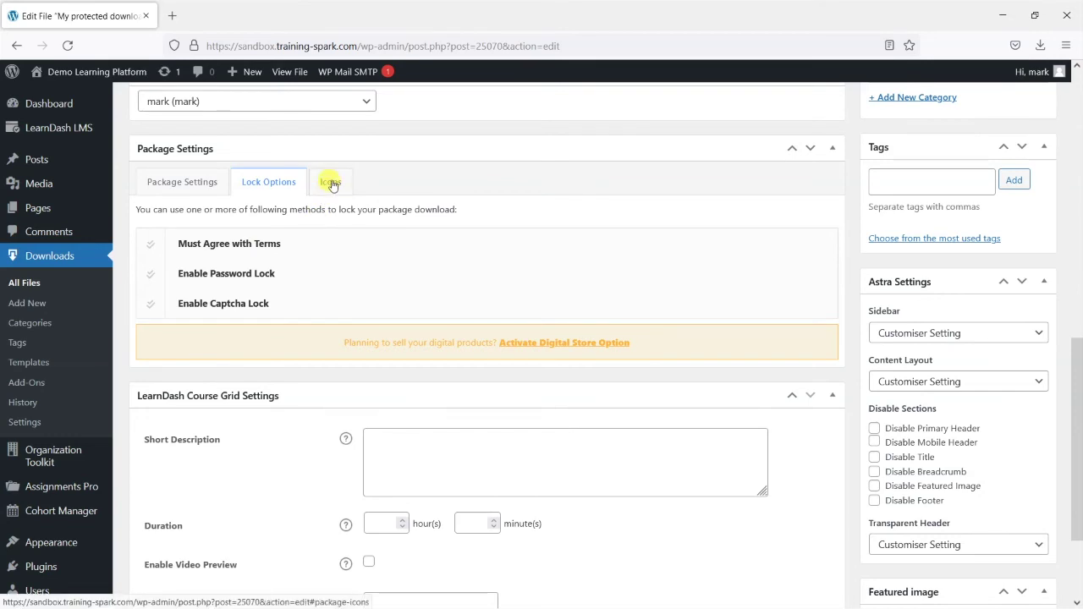
Set My protected download's icon to the PDF file-type icon (pdf.svg) and update it
left_click(332, 185)
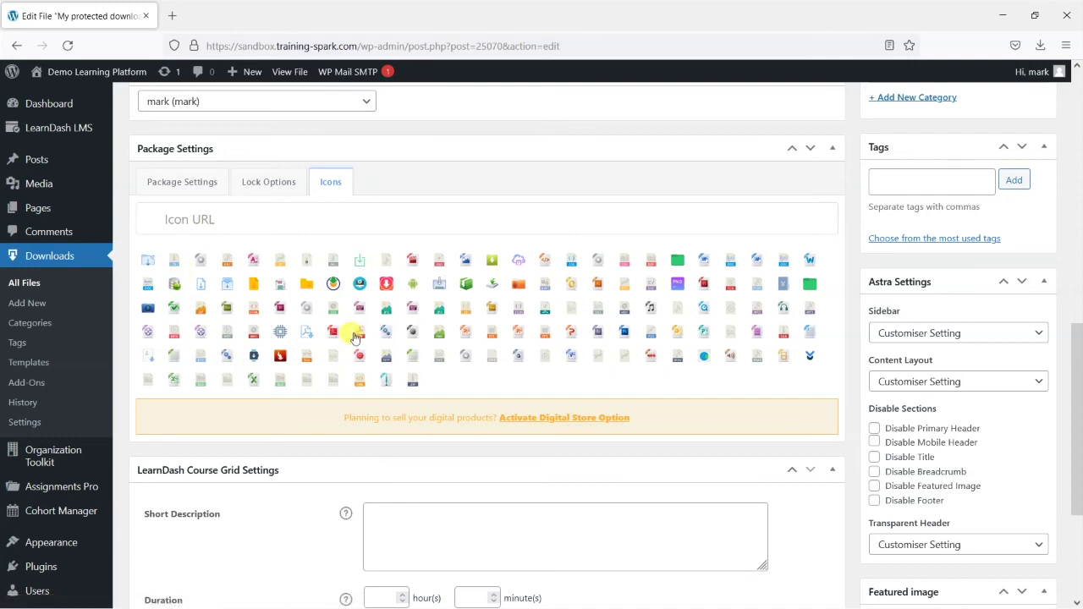
left_click(361, 335)
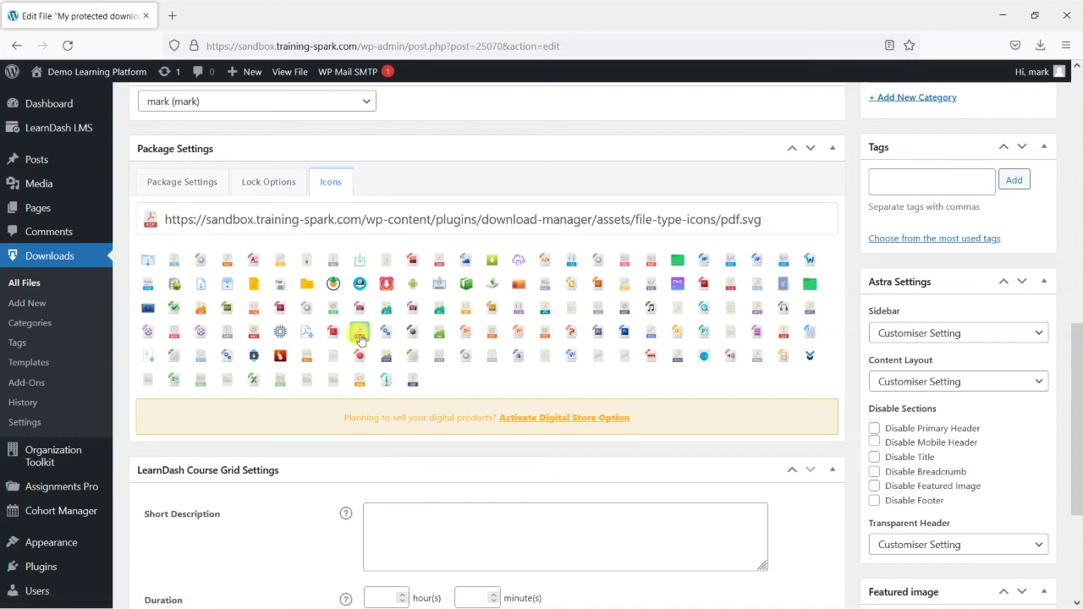
scroll(622, 330, "up", 3)
left_click(1015, 188)
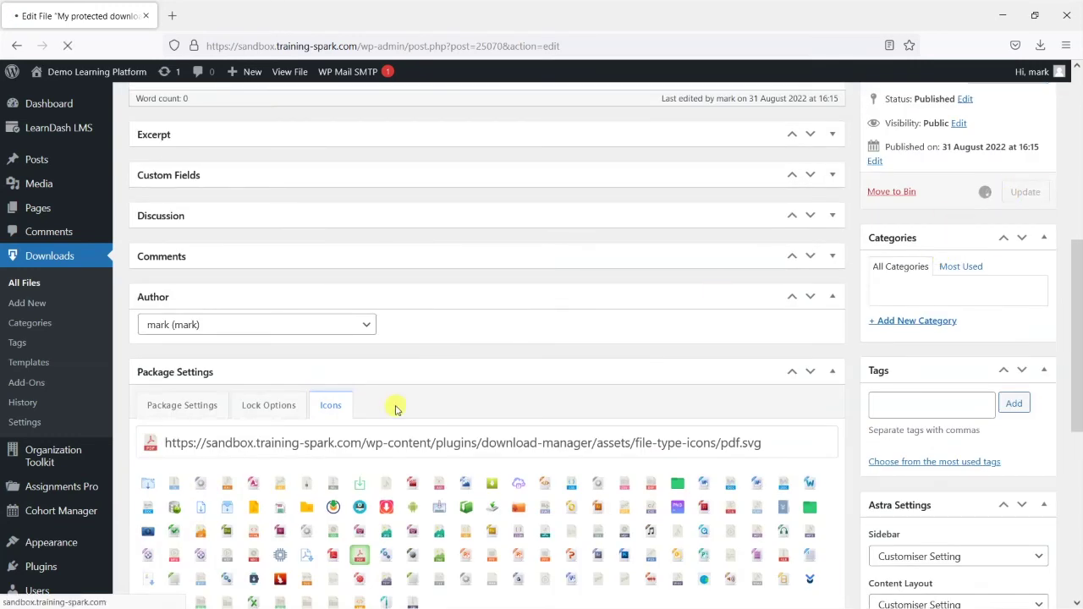
scroll(361, 384, "down", 3)
scroll(380, 359, "up", 1)
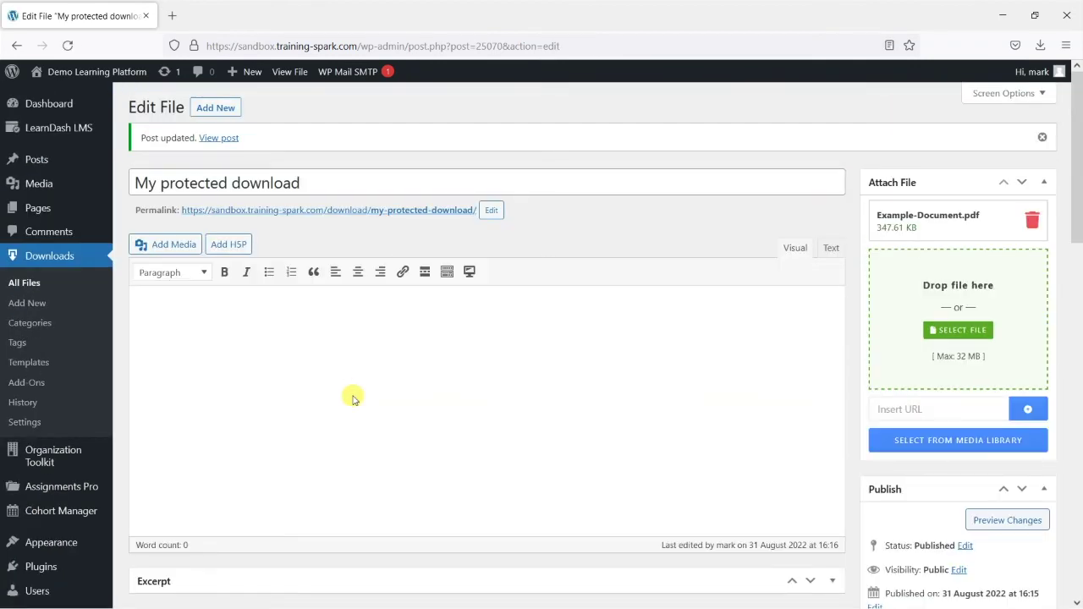
Copy My protected download's shortcode from All Files, then visit the public site
left_click(44, 286)
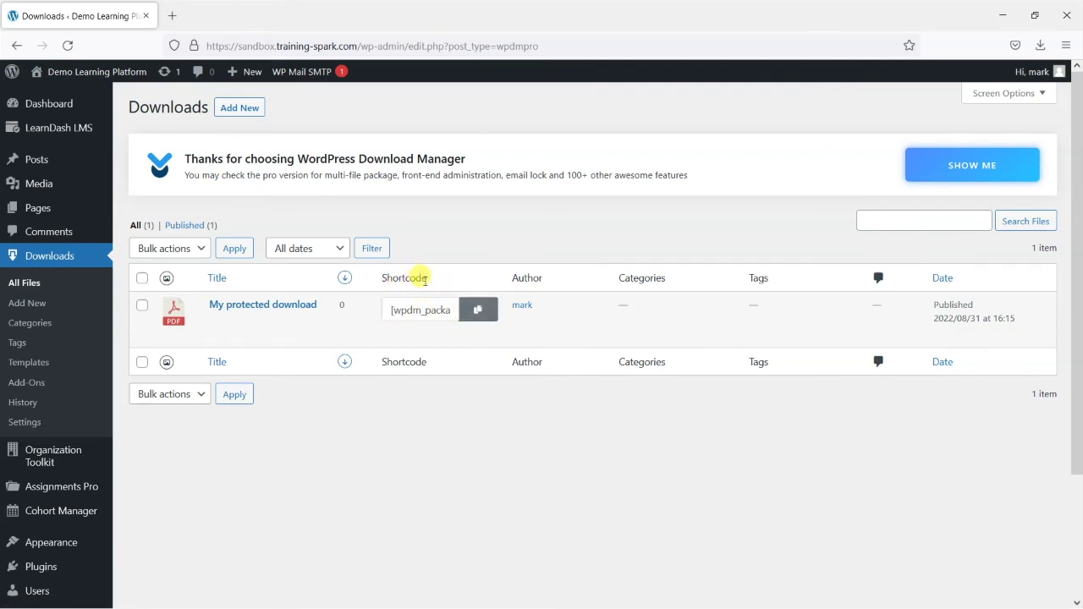
left_click(474, 310)
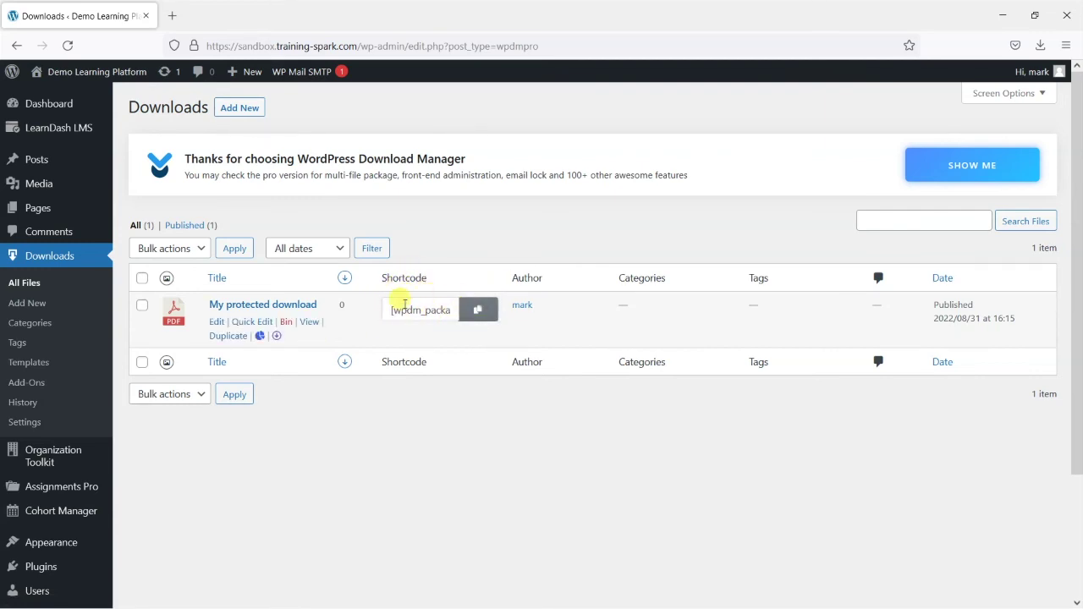
left_click(478, 309)
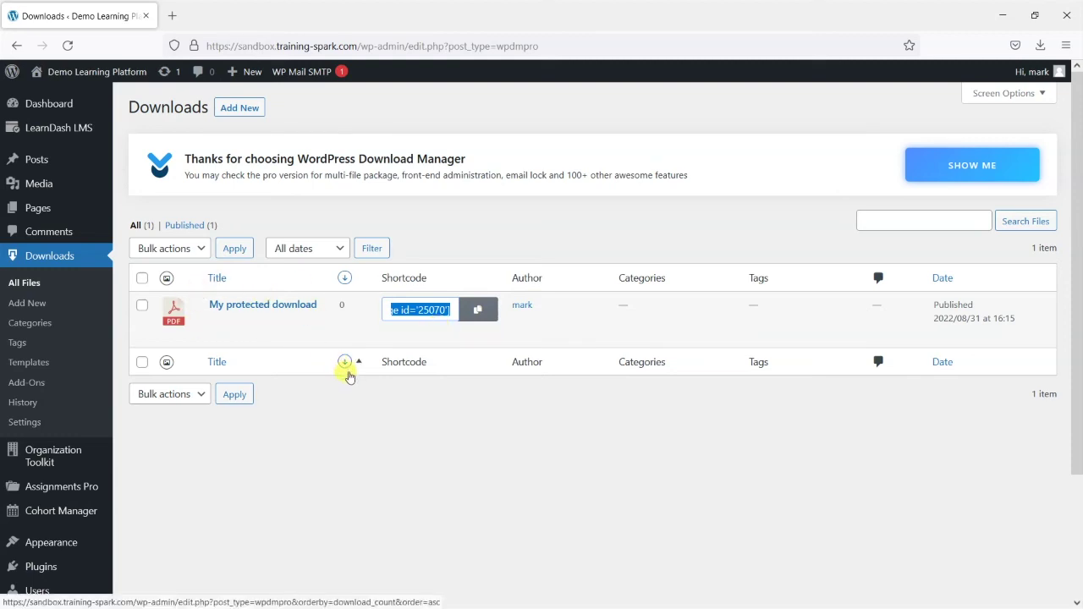
mouse_move(72, 71)
left_click(71, 96)
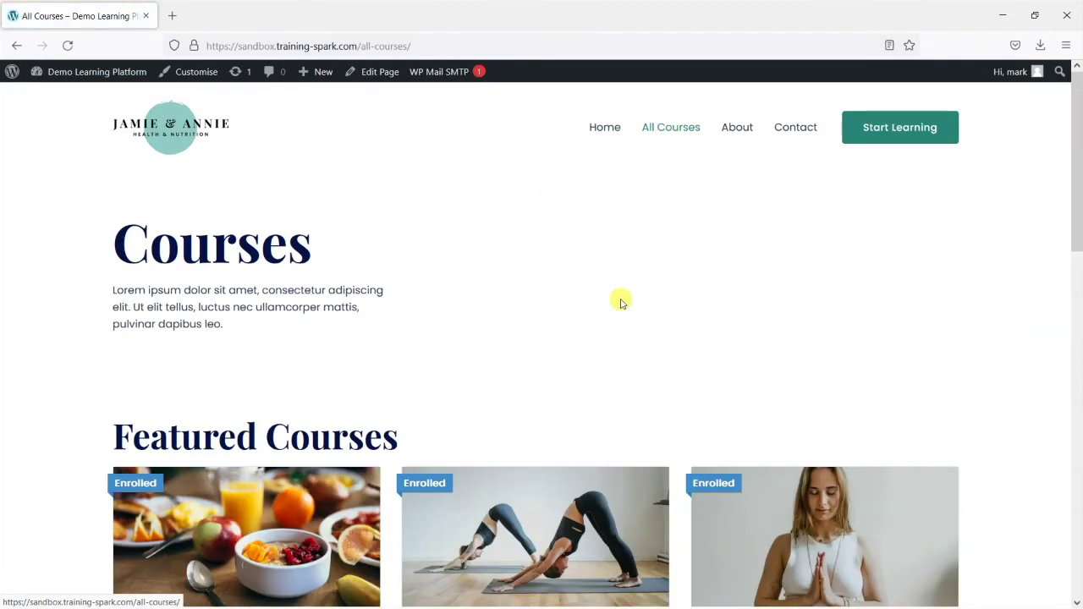
Open the Healthy Eating for Healthy Life course in the editor
scroll(618, 299, "down", 4)
left_click(271, 429)
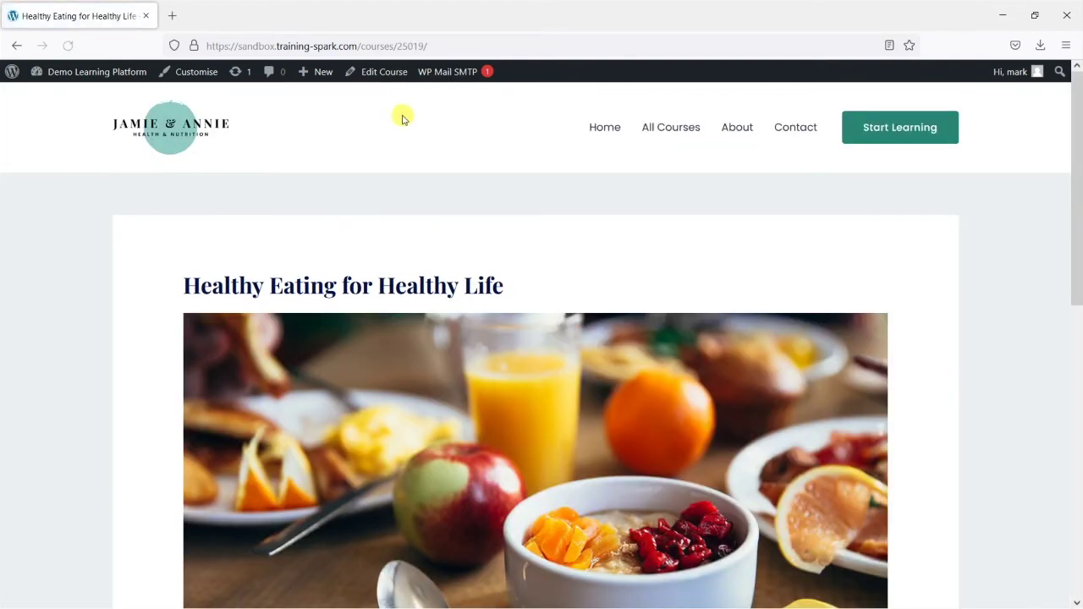
left_click(377, 73)
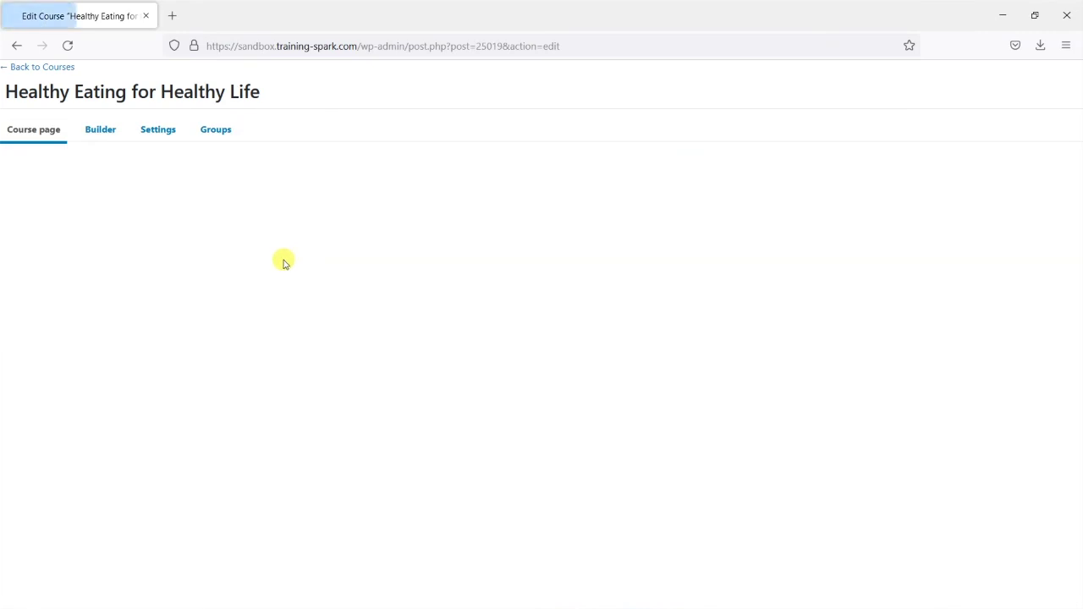
Paste [wpdm_package id='25070'] below the course description, update, and view the course
scroll(479, 370, "down", 3)
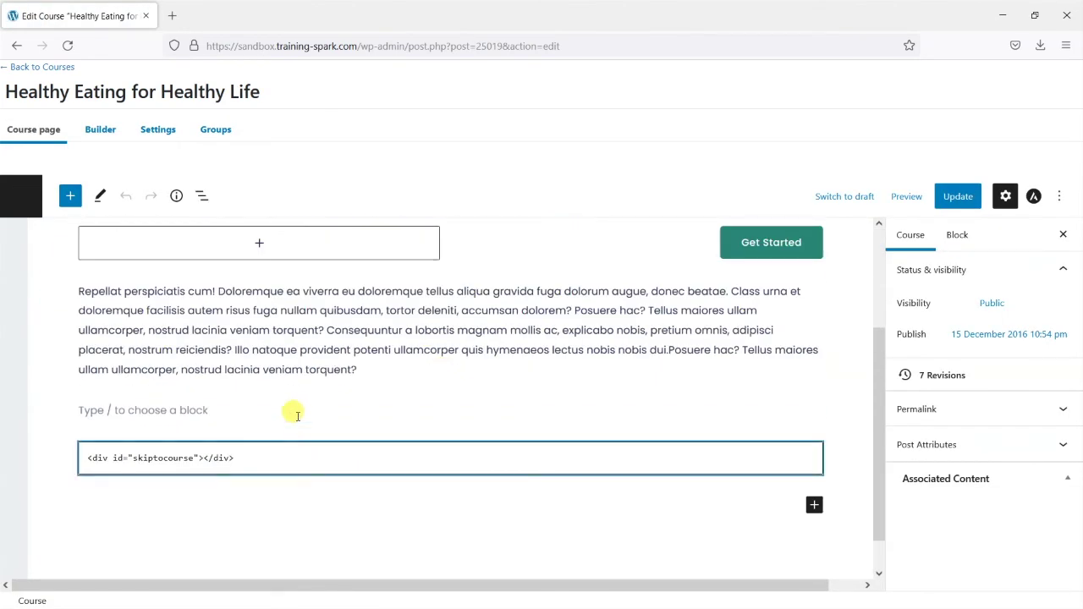
left_click(295, 414)
key("Return")
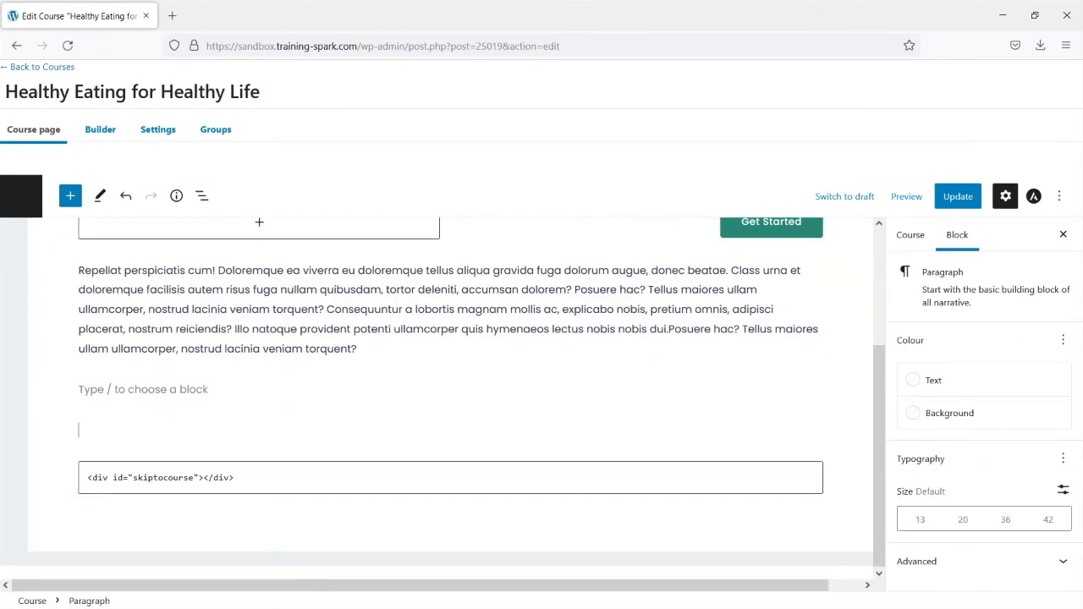
left_click(211, 438)
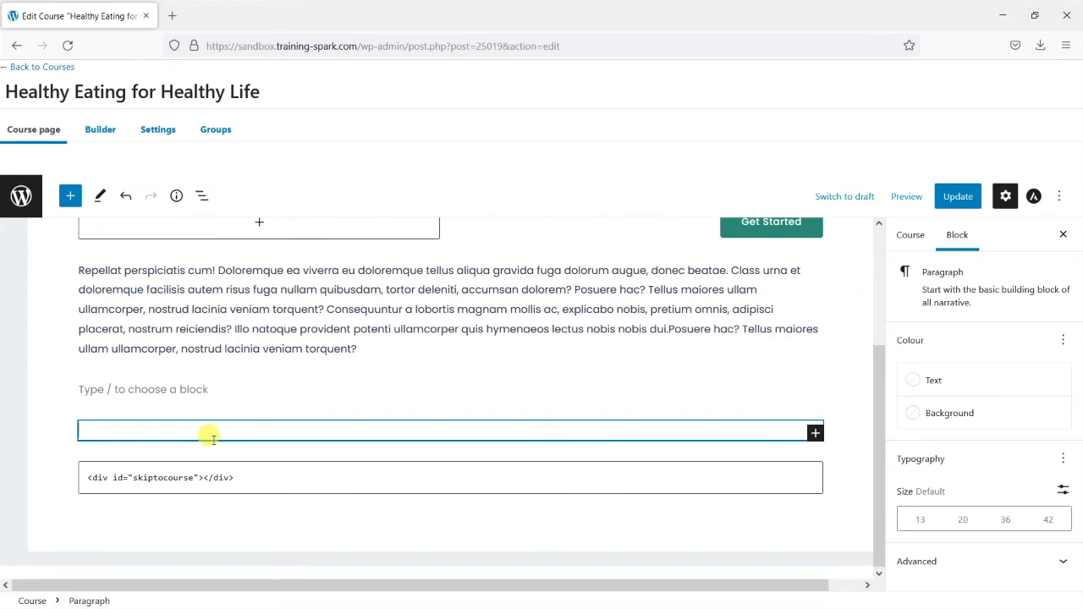
key("ctrl+v")
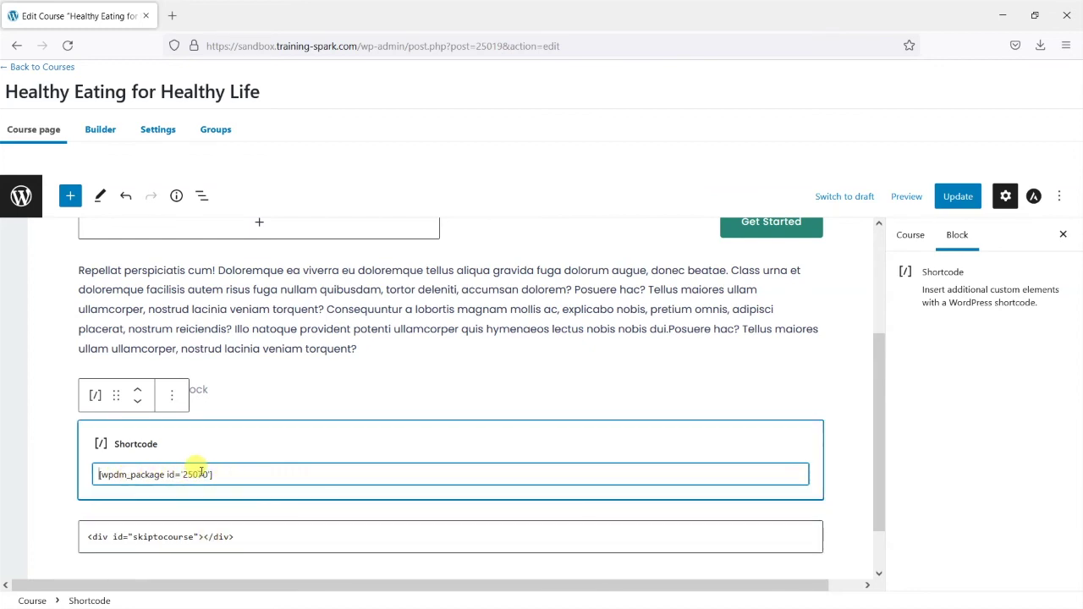
left_click(954, 196)
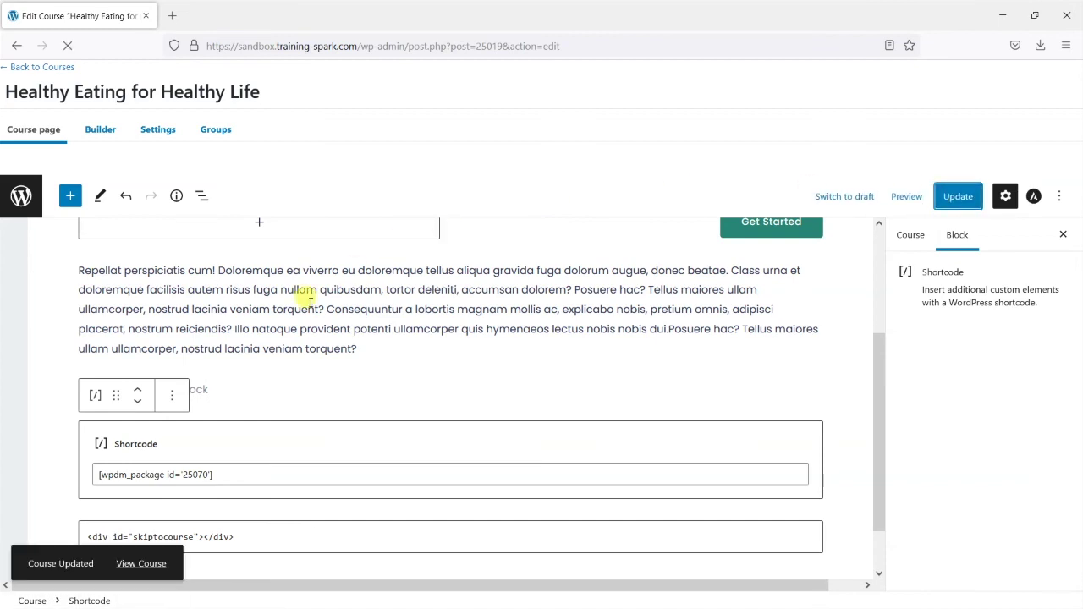
left_click(144, 564)
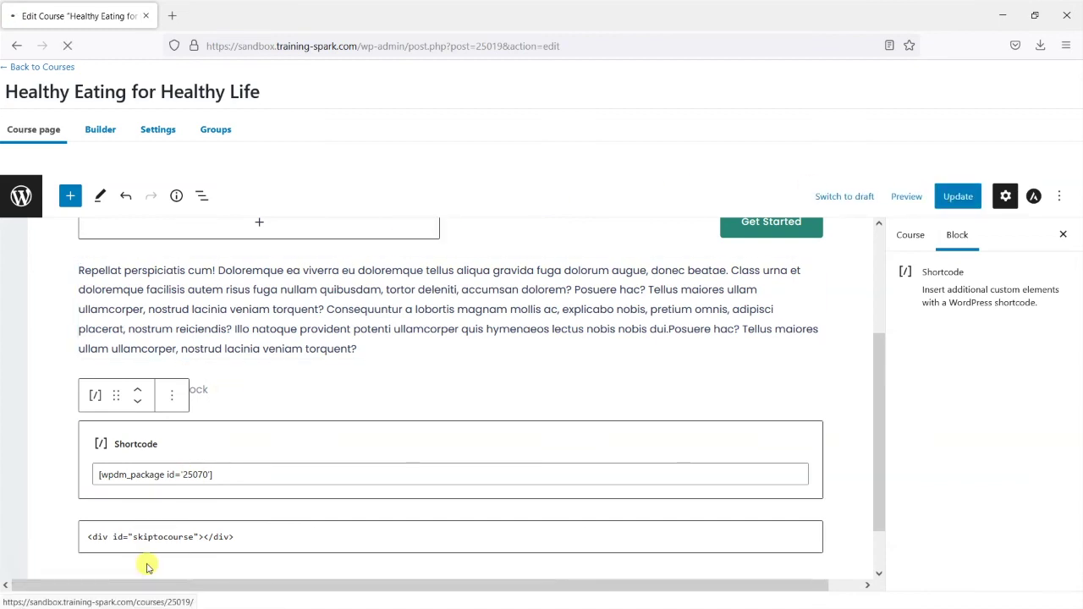
Copy the DOWNLOAD link's address from the course page, then log out
scroll(145, 393, "down", 6)
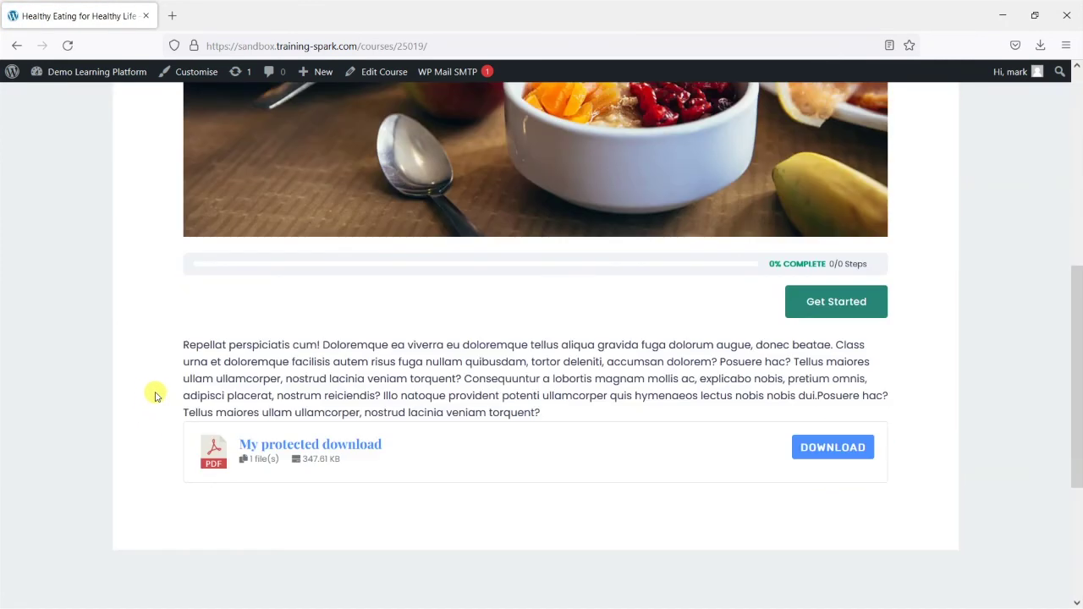
scroll(338, 330, "down", 2)
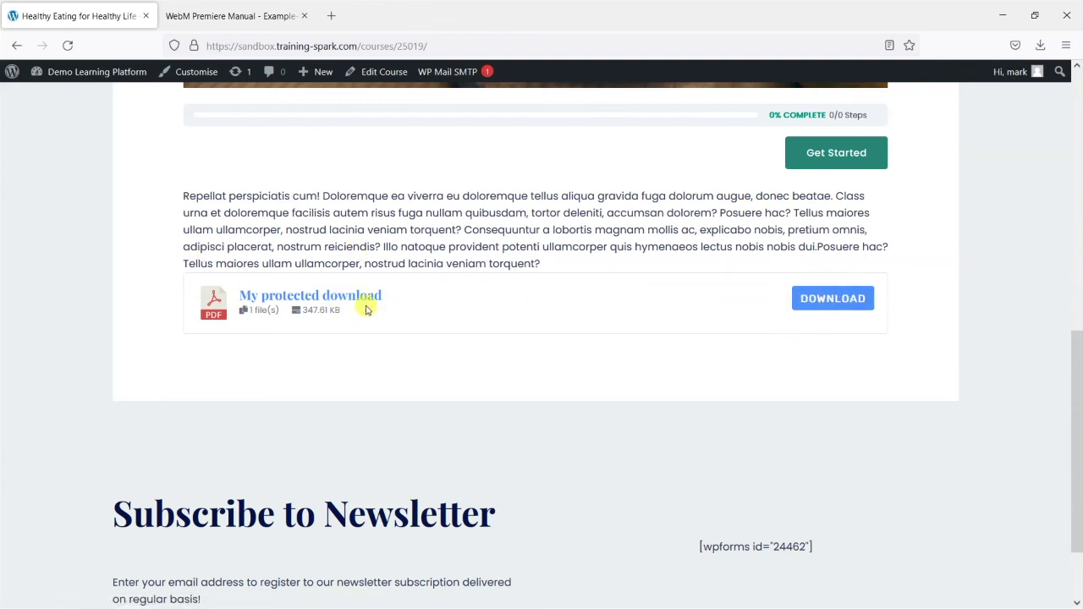
right_click(828, 302)
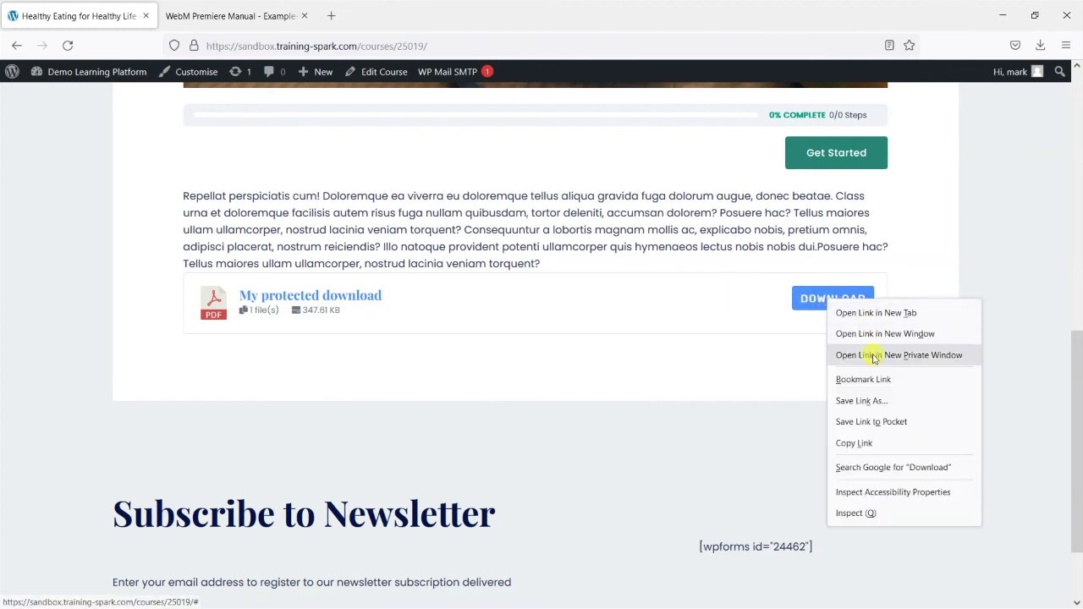
left_click(876, 446)
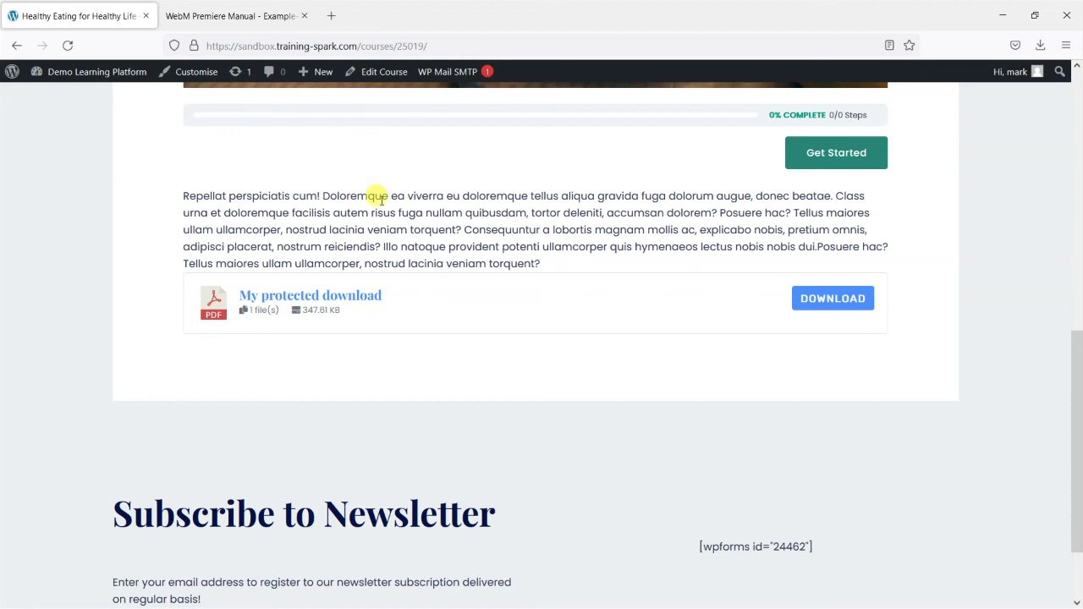
mouse_move(1015, 73)
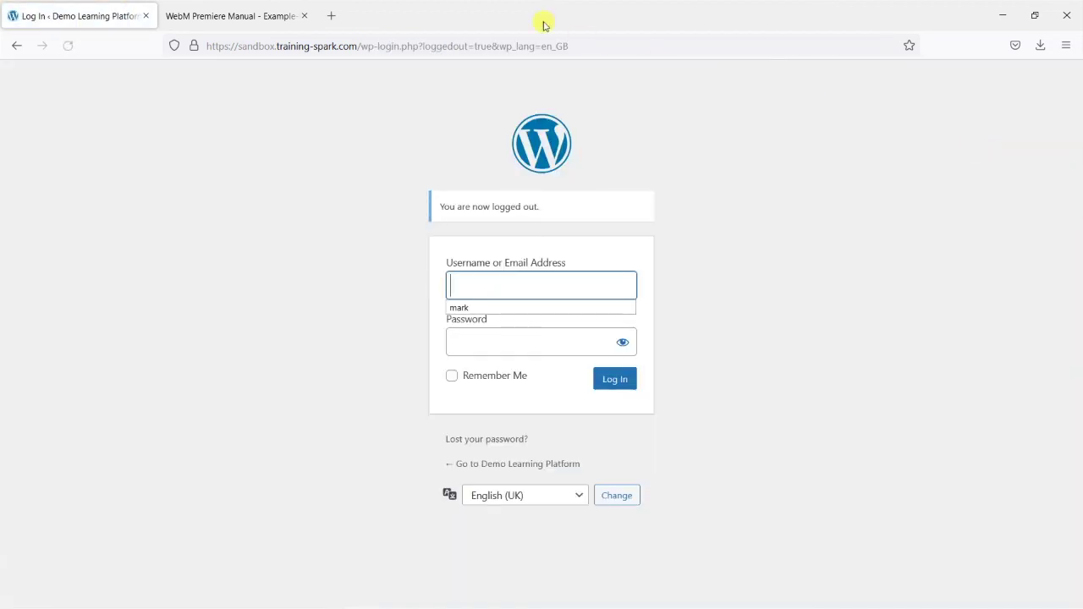
Load the copied course page address while logged out
left_click(461, 47)
key("ctrl+v")
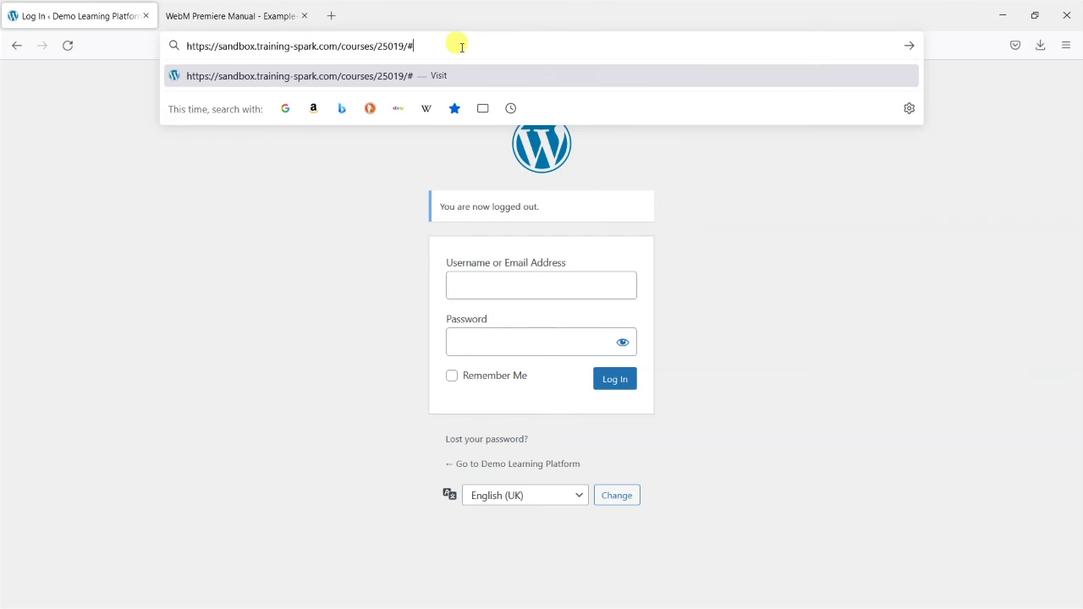
key("Return")
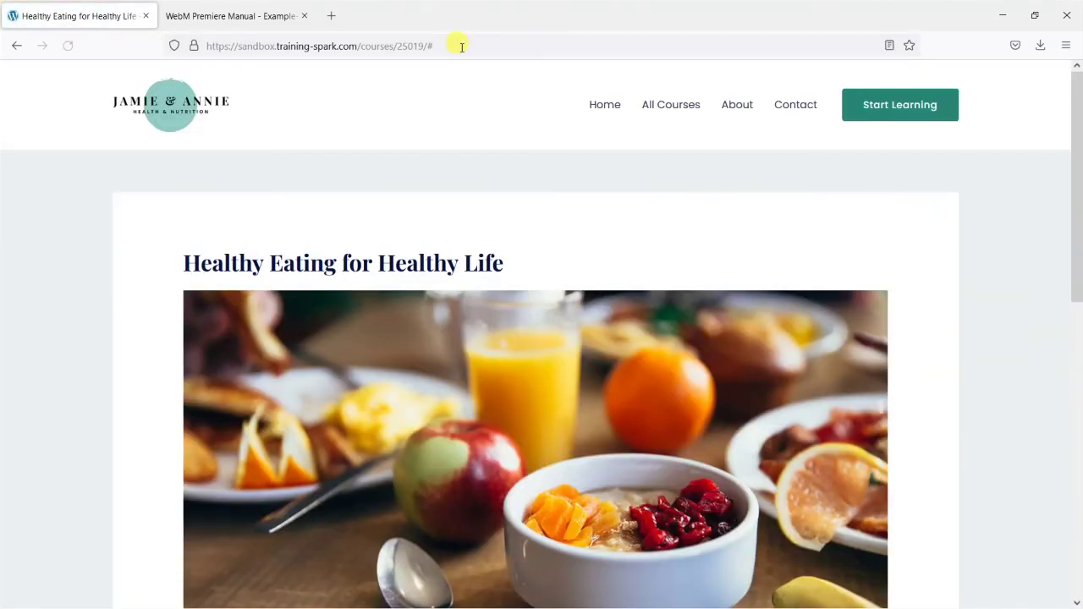
scroll(551, 375, "down", 7)
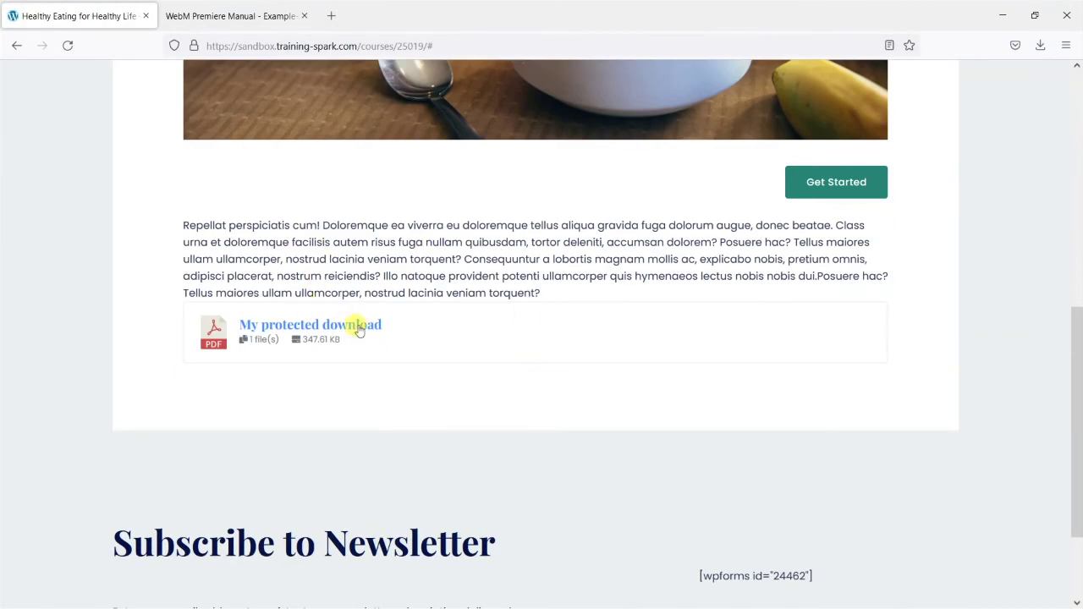
Visit the My protected download page, then go back to the course
left_click(336, 330)
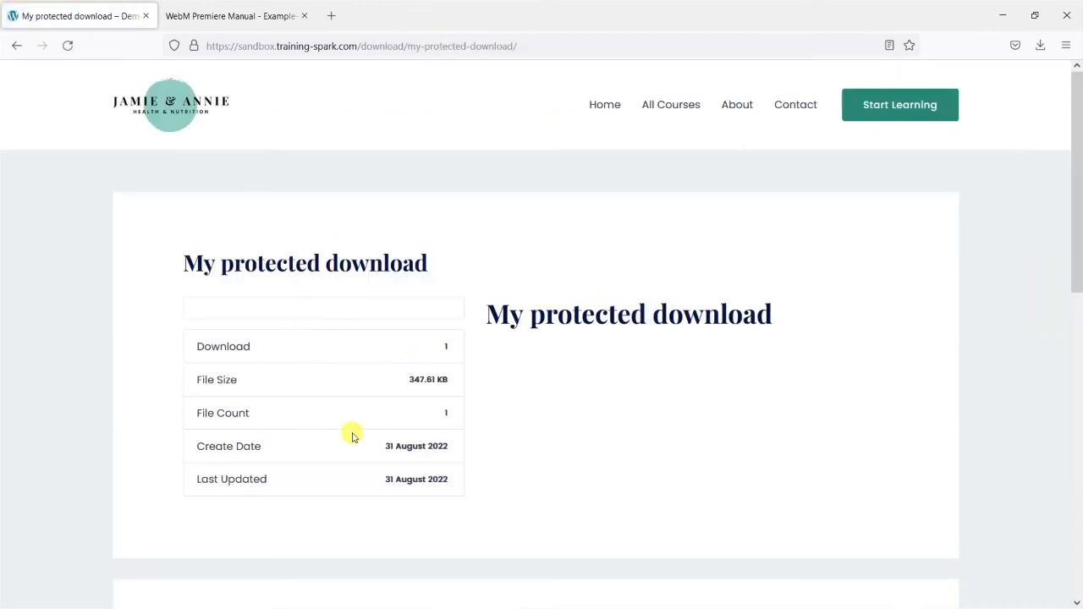
scroll(329, 126, "down", 3)
scroll(106, 126, "up", 2)
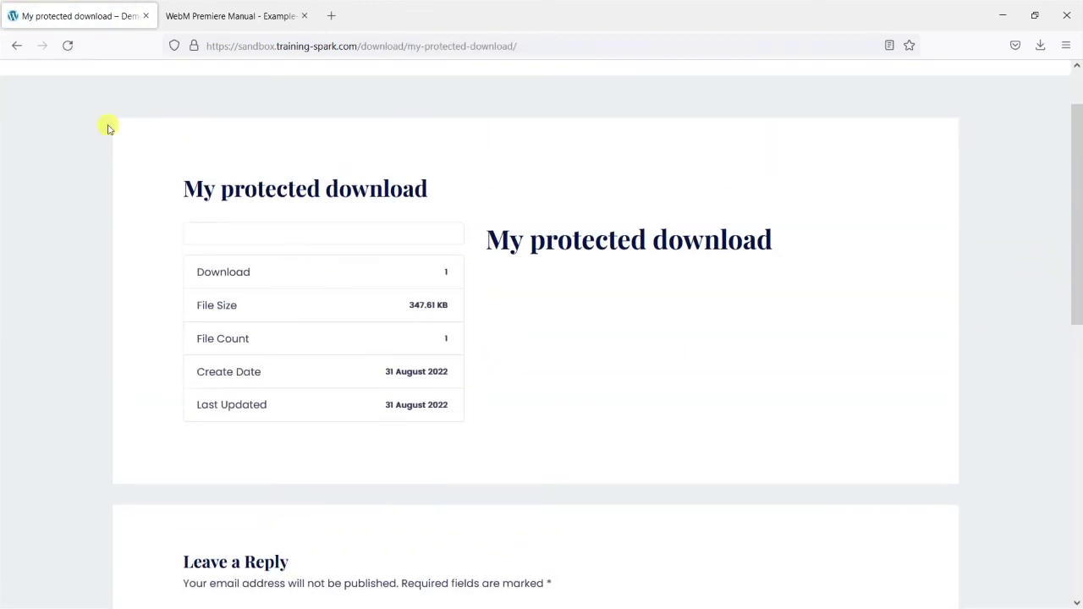
left_click(17, 46)
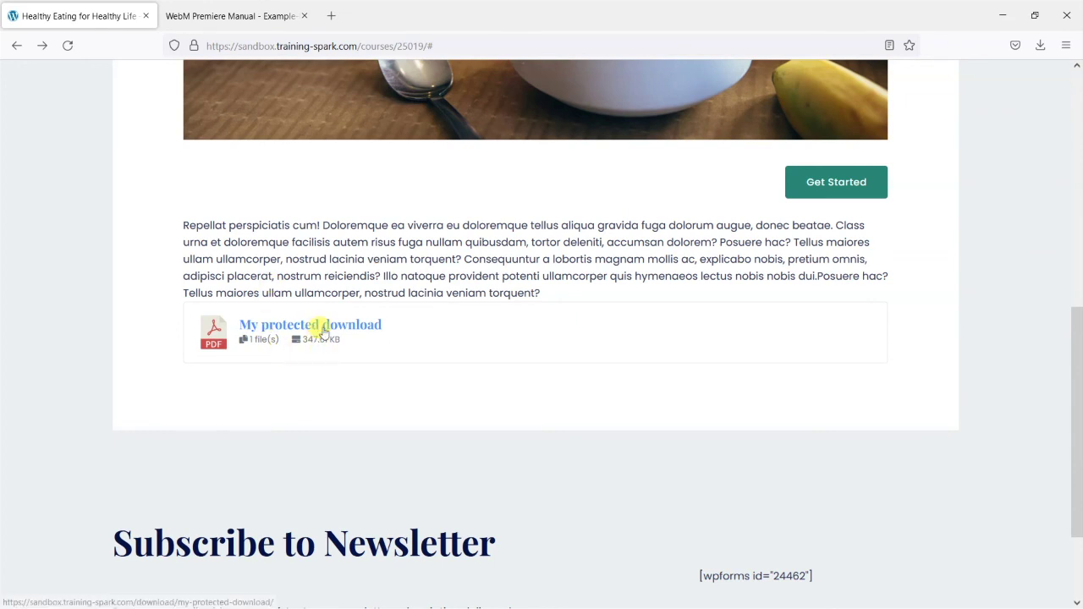
scroll(648, 379, "up", 3)
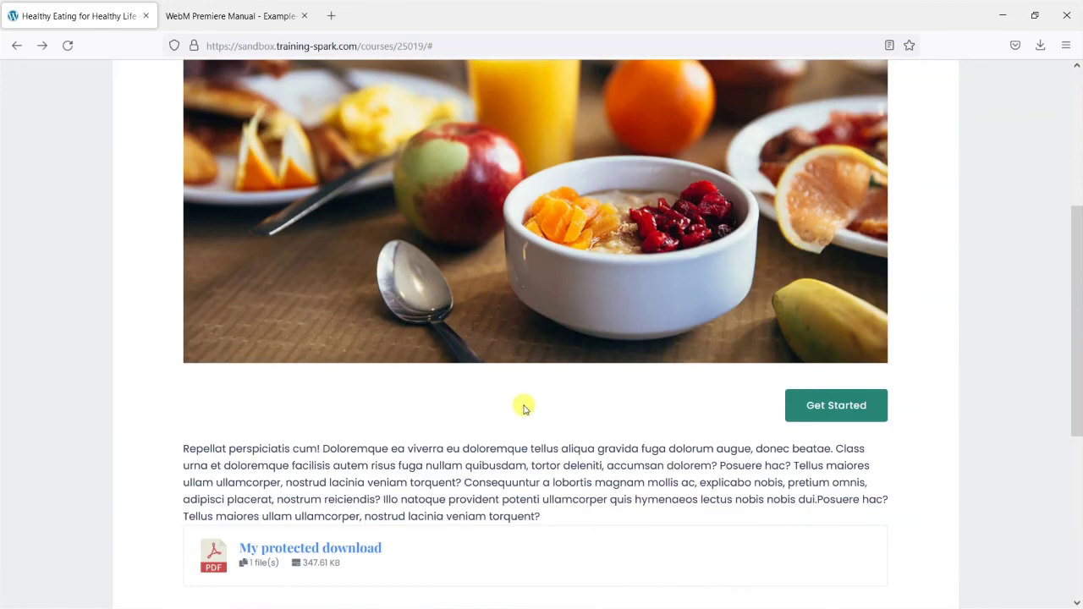
scroll(523, 408, "up", 5)
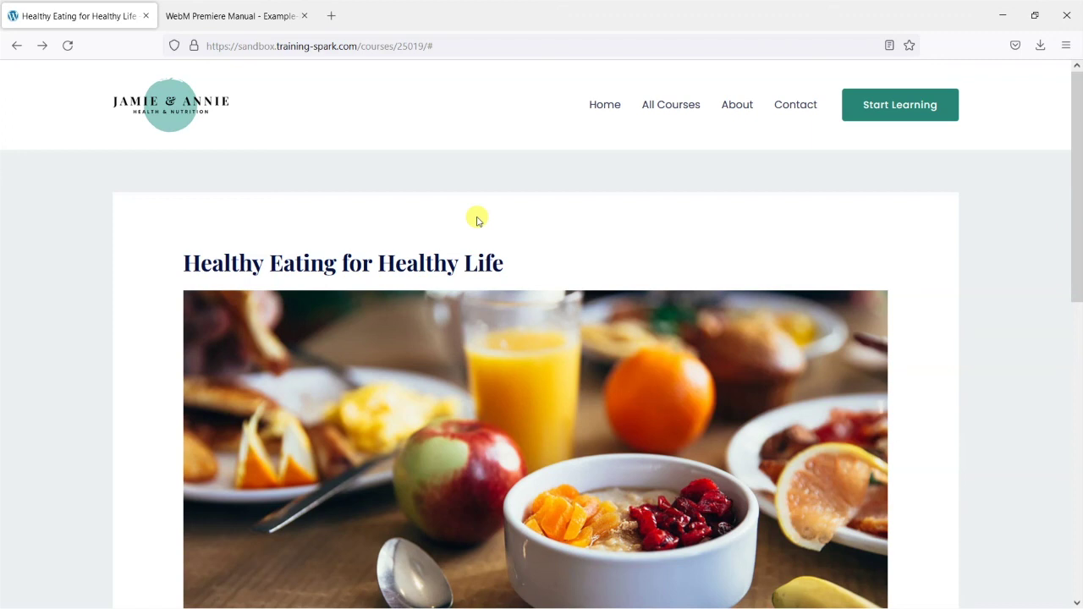
Close the WebM Premiere Manual tab, keeping only the course page open
scroll(476, 220, "down", 9)
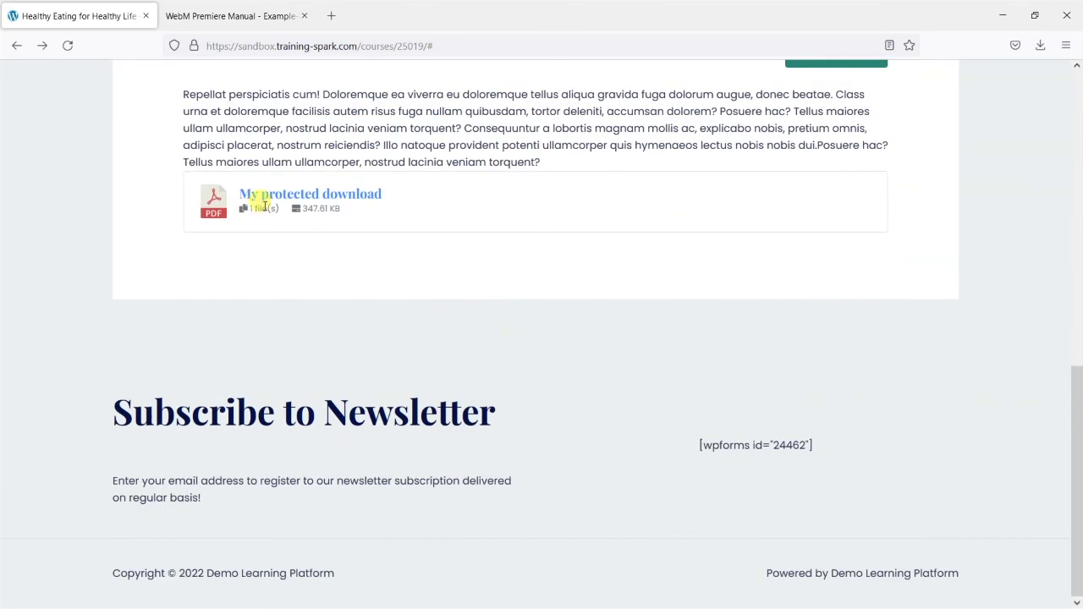
scroll(466, 387, "up", 6)
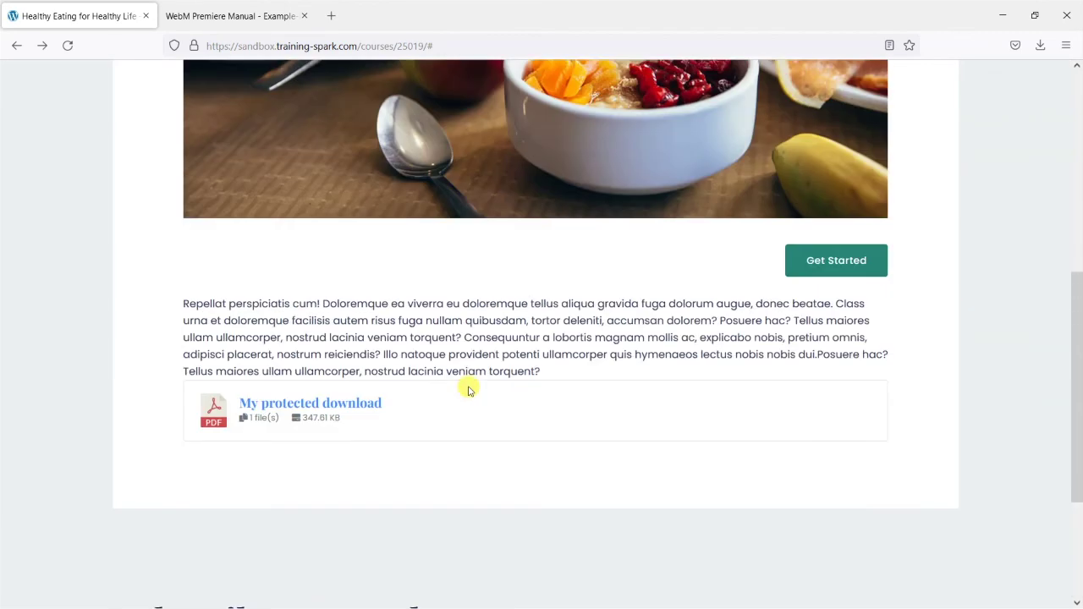
scroll(559, 432, "up", 2)
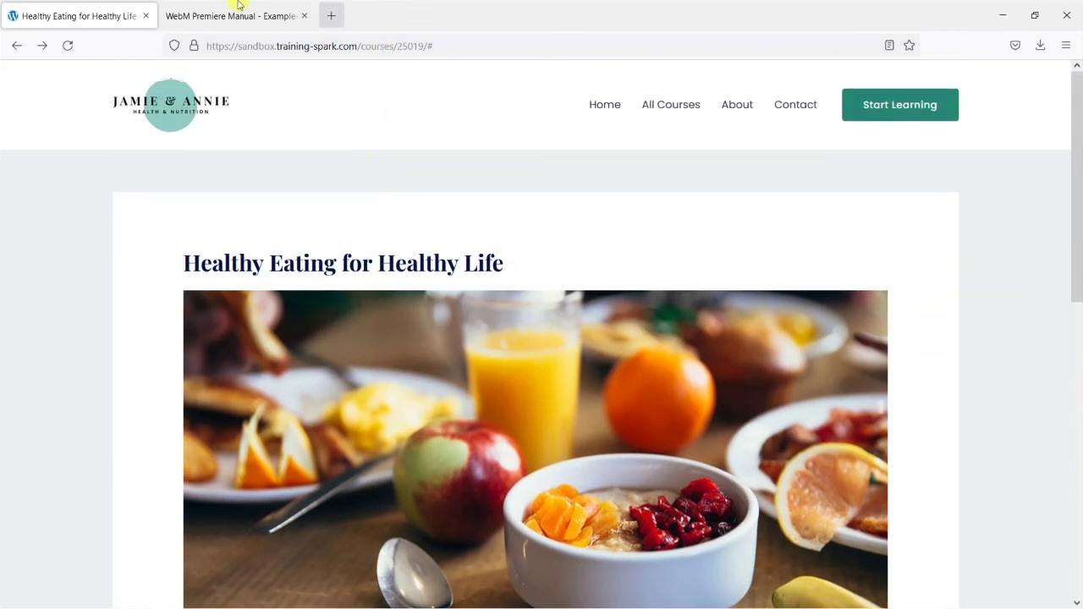
left_click(307, 17)
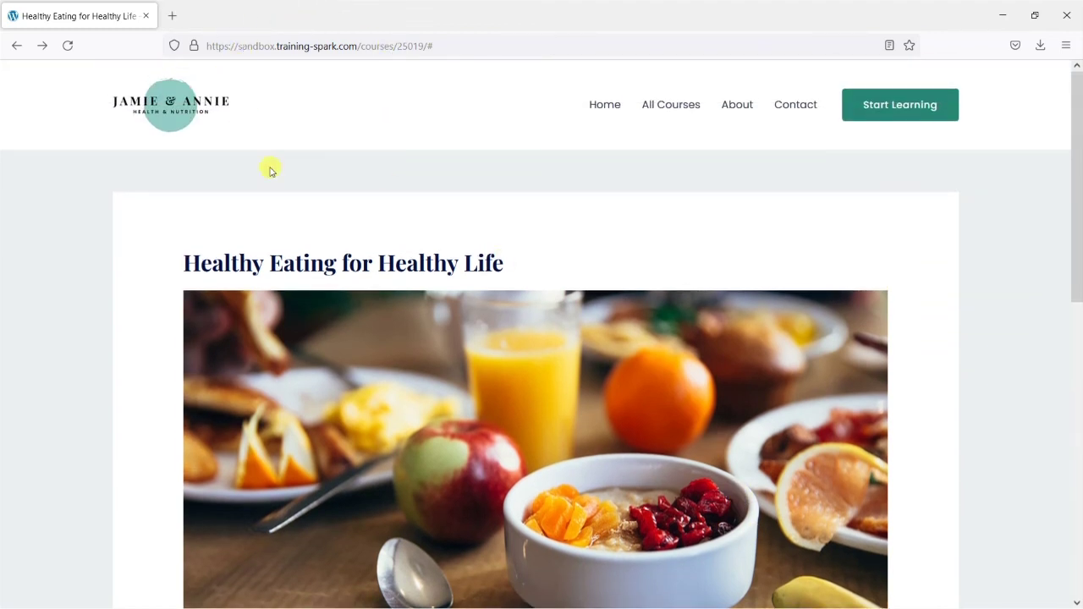
scroll(601, 357, "down", 5)
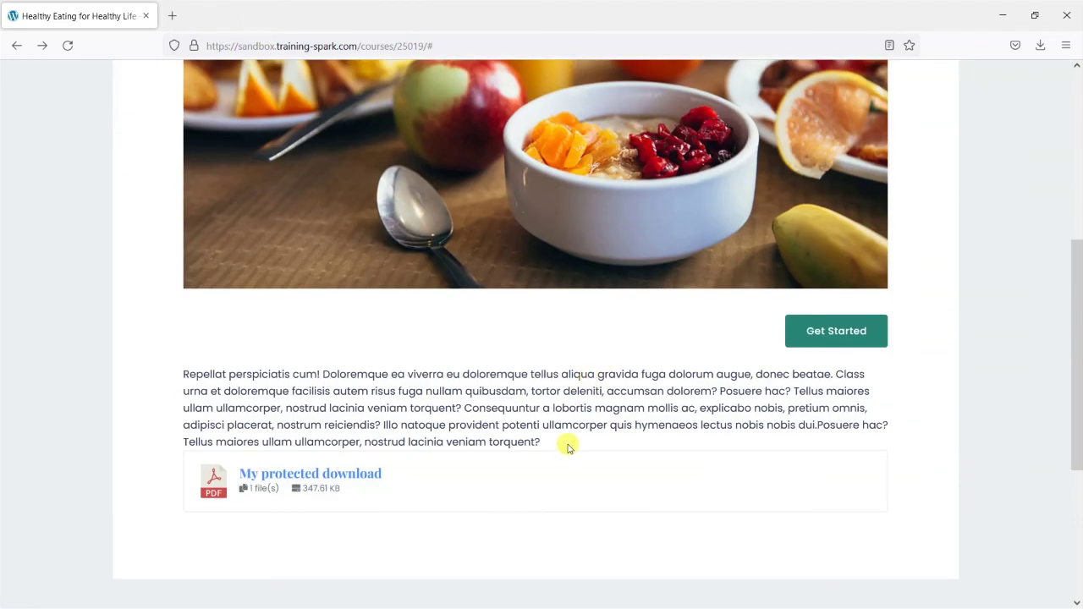